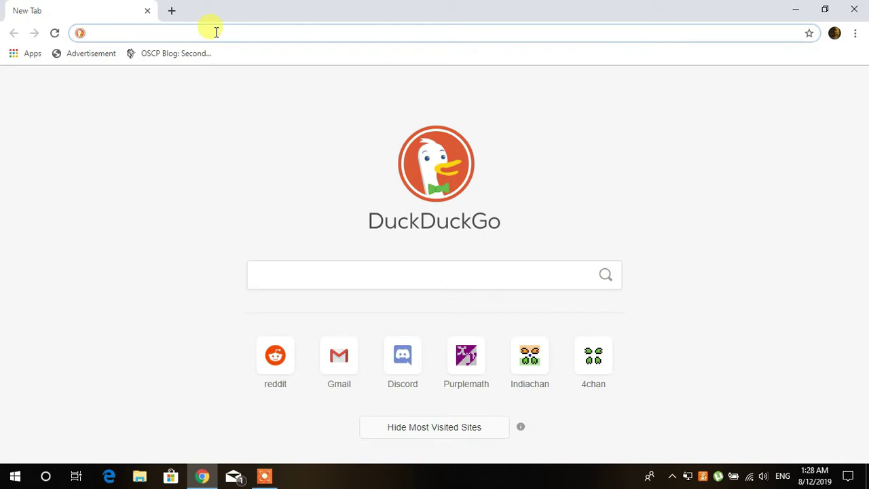
Search 'oracle virtual box' and download the VirtualBox 6.0.10 installer for Windows hosts.
left_click(216, 32)
type("oracle")
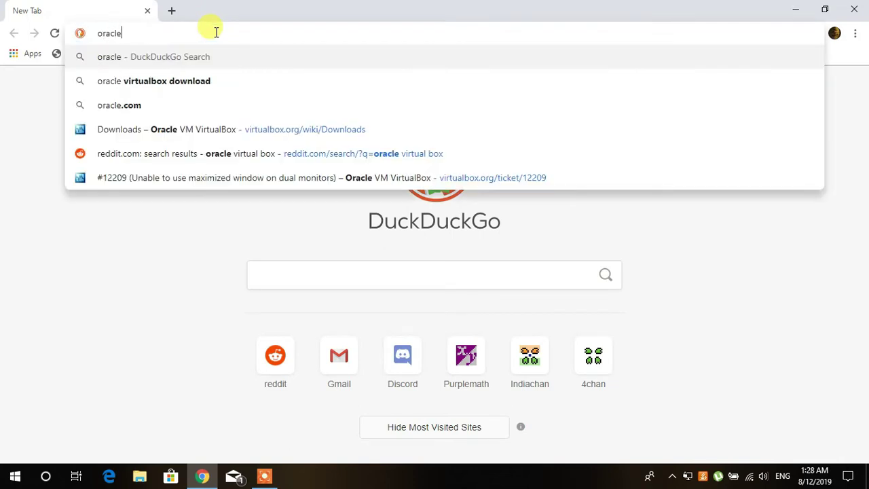
type(" virtual box")
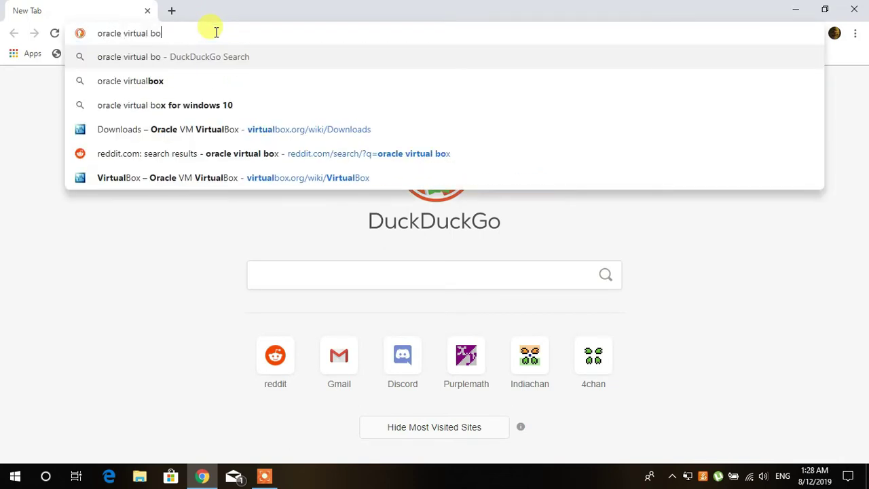
key("Return")
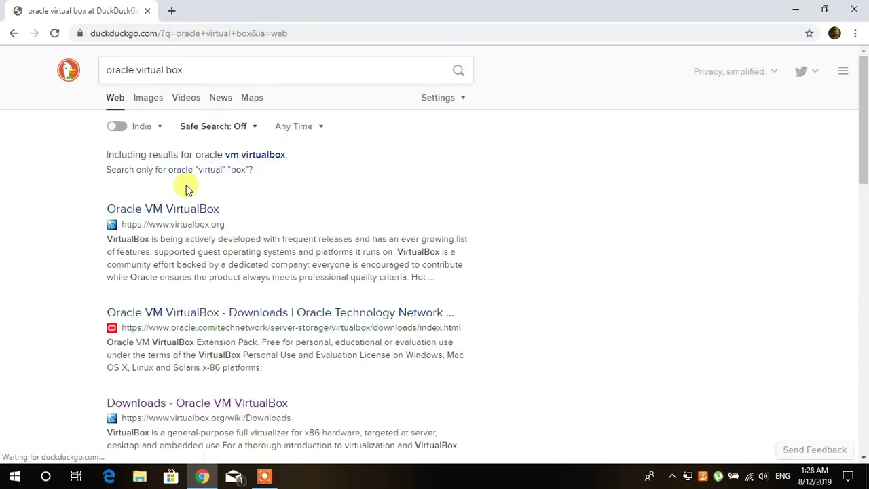
scroll(178, 209, "down", 1)
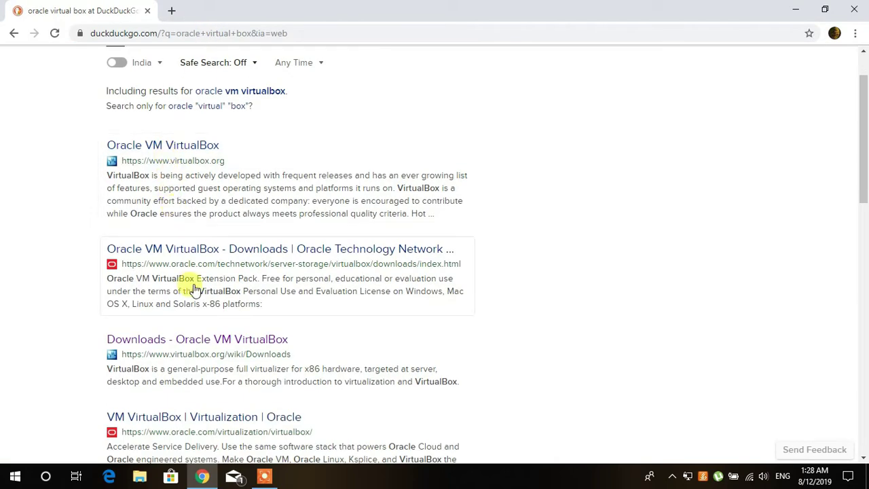
left_click(204, 341)
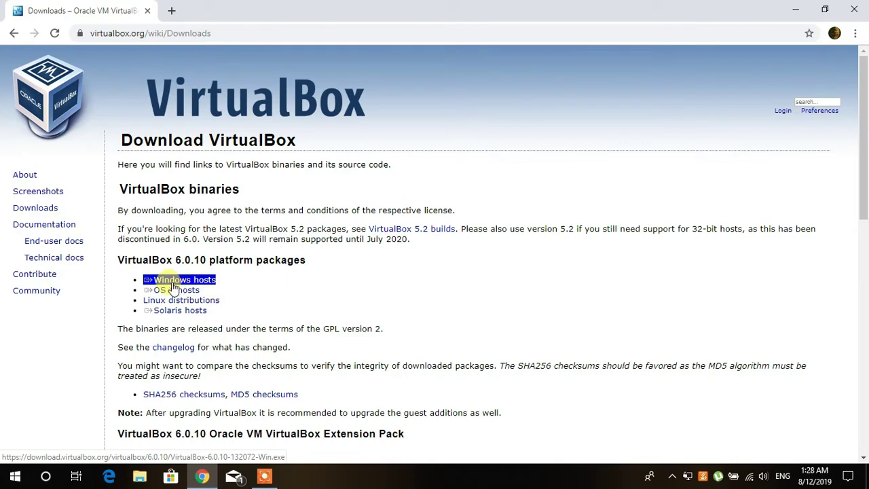
left_click(188, 279)
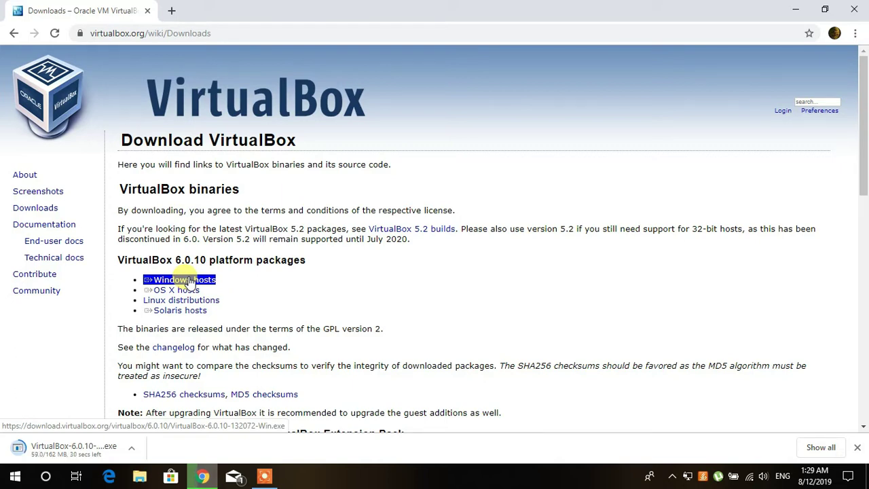
left_click(349, 353)
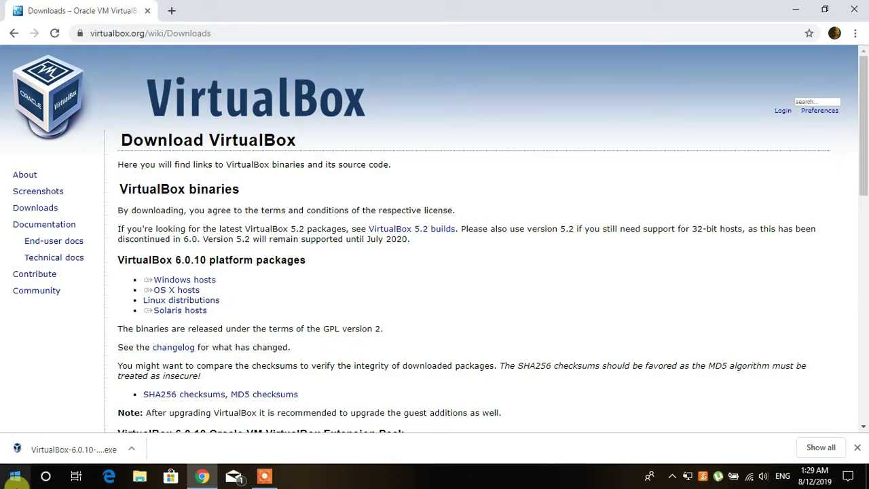
Install VirtualBox 6.0.10 with default features and shortcuts, accepting the network warning, through to Finish.
left_click(66, 448)
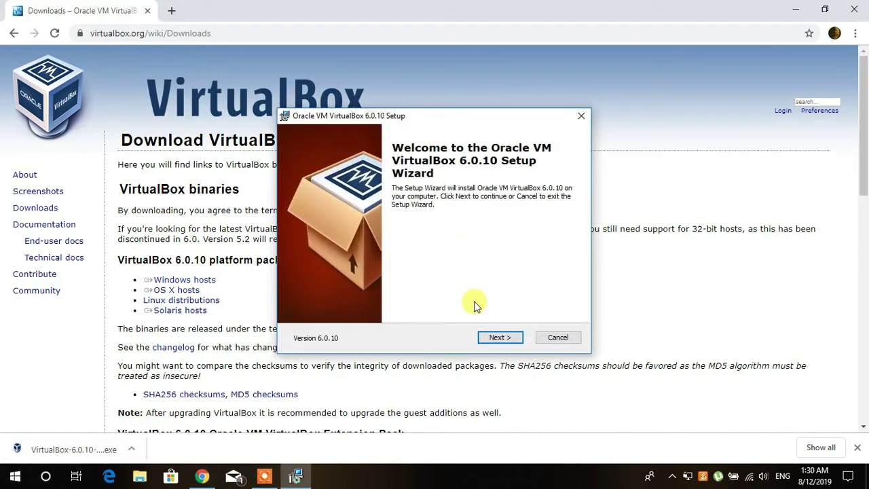
left_click(502, 343)
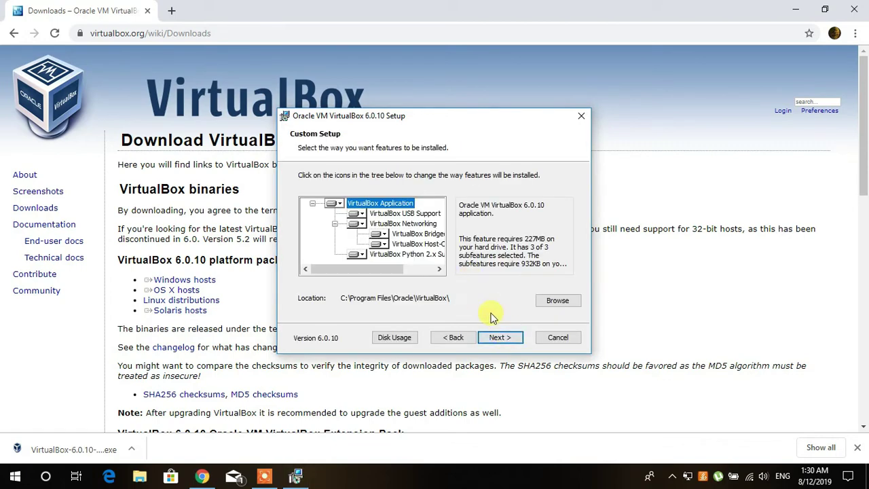
left_click(508, 340)
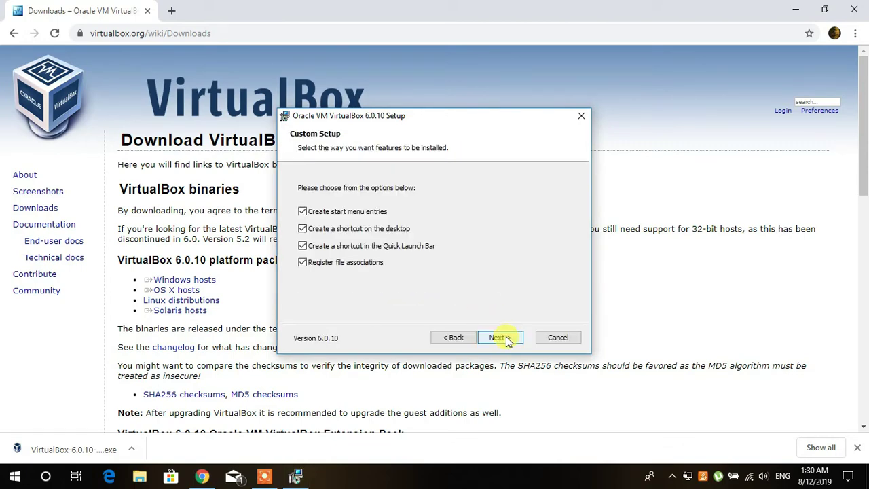
left_click(506, 338)
left_click(505, 337)
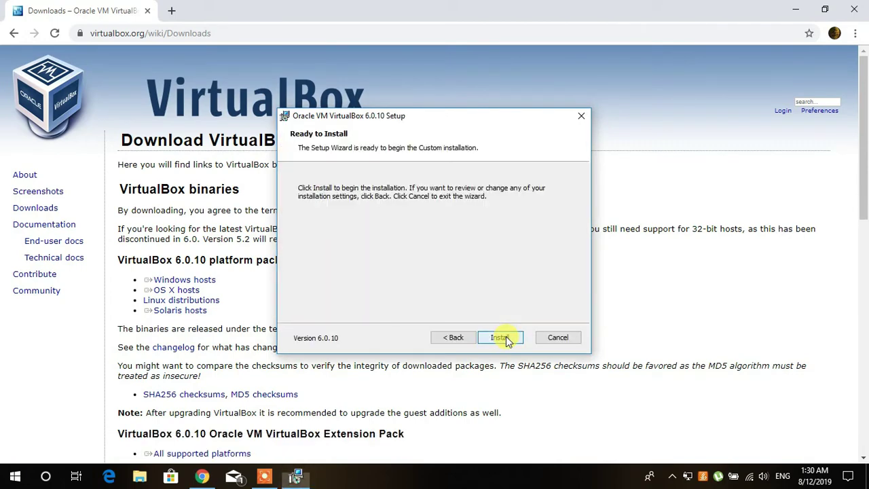
left_click(505, 338)
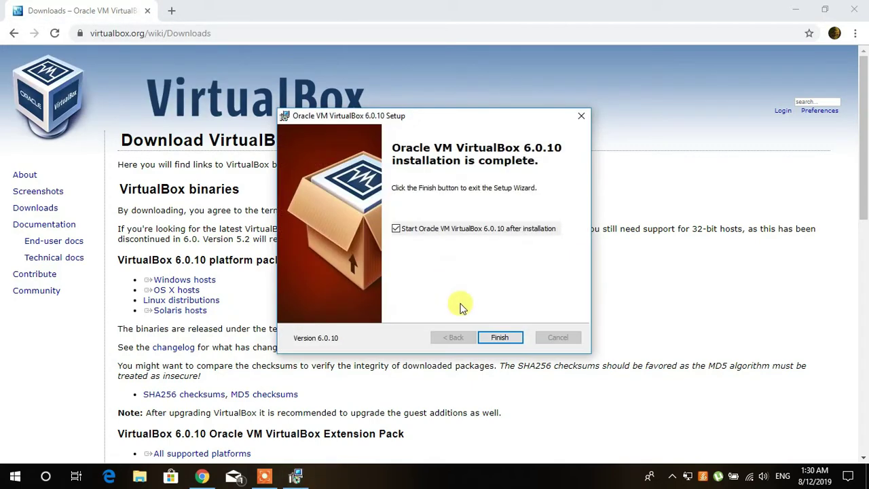
left_click(500, 339)
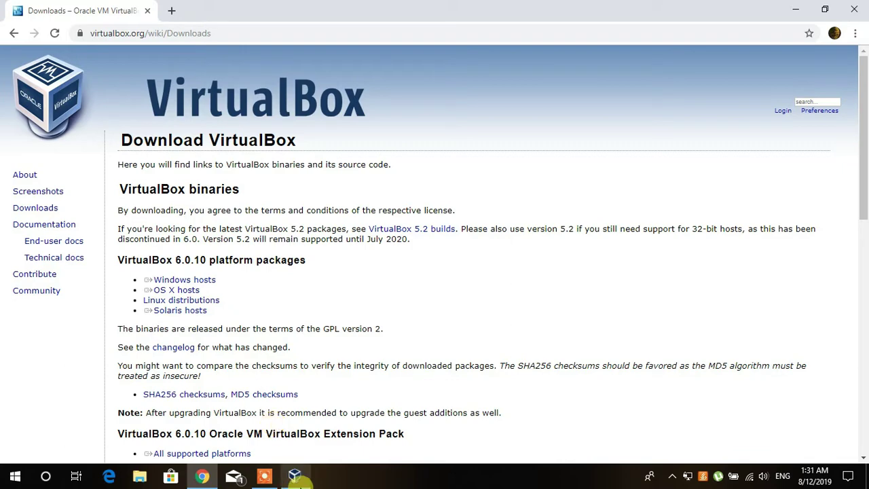
Bring the VirtualBox Manager forward, resize its window, then minimize it to reveal the browser.
mouse_move(294, 476)
left_click(290, 418)
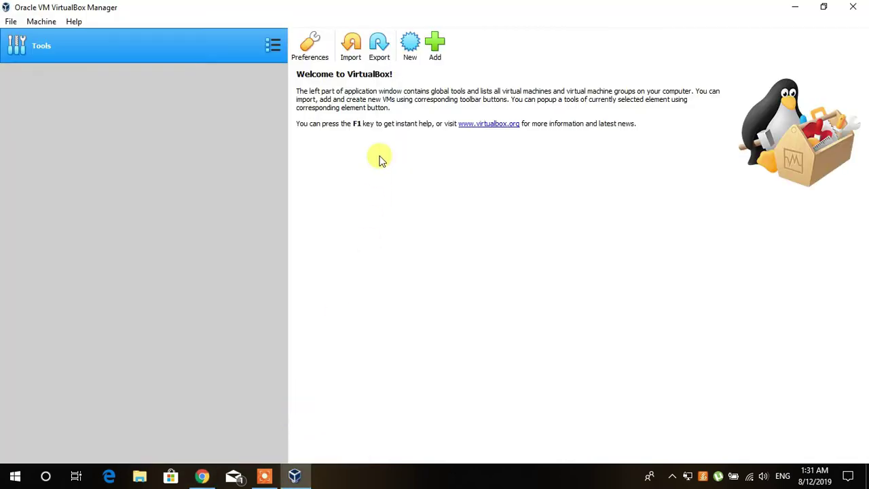
left_click(853, 6)
left_click(830, 8)
left_click(794, 7)
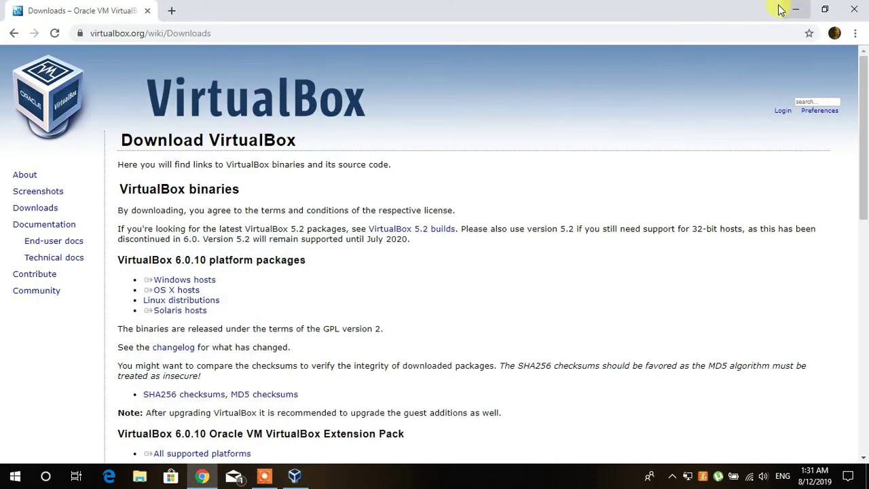
In a new tab, find the official Kali downloads page and start the Kali Linux 64-Bit HTTP download.
left_click(173, 10)
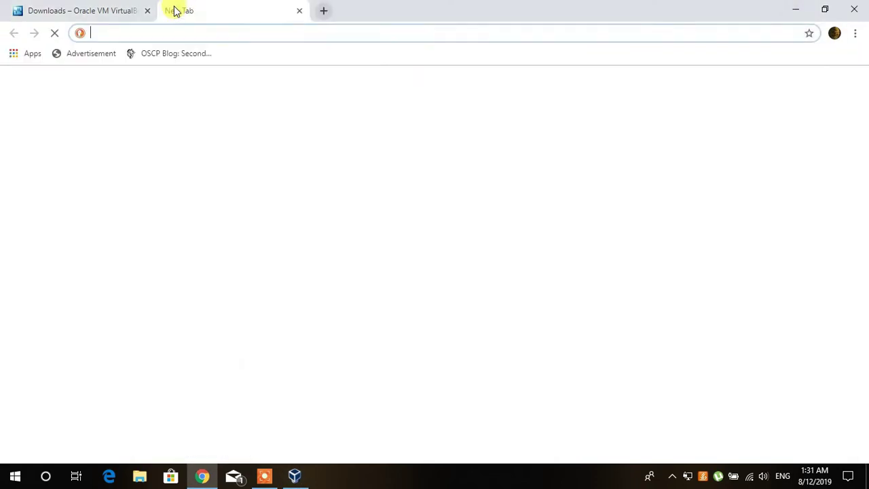
type("kali l")
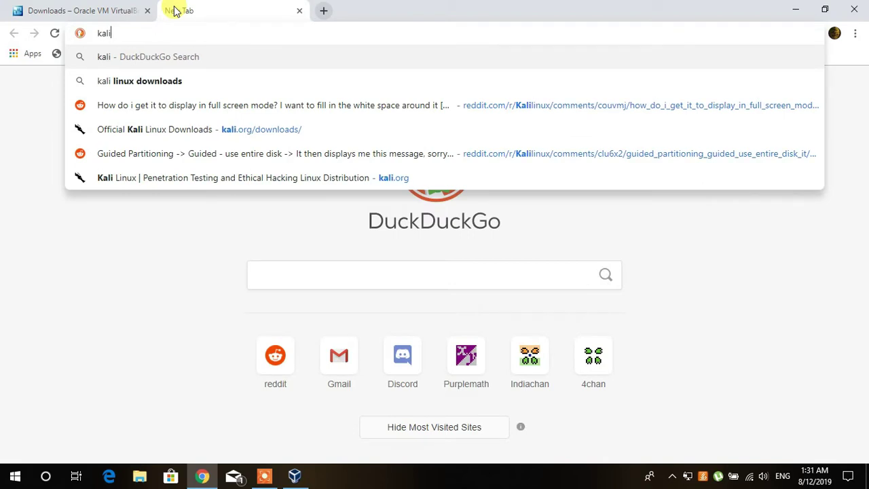
key("Down")
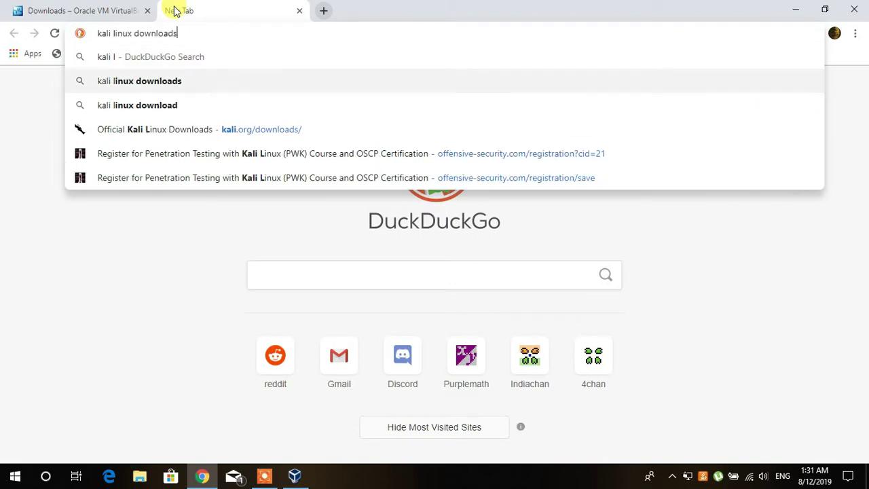
key("Return")
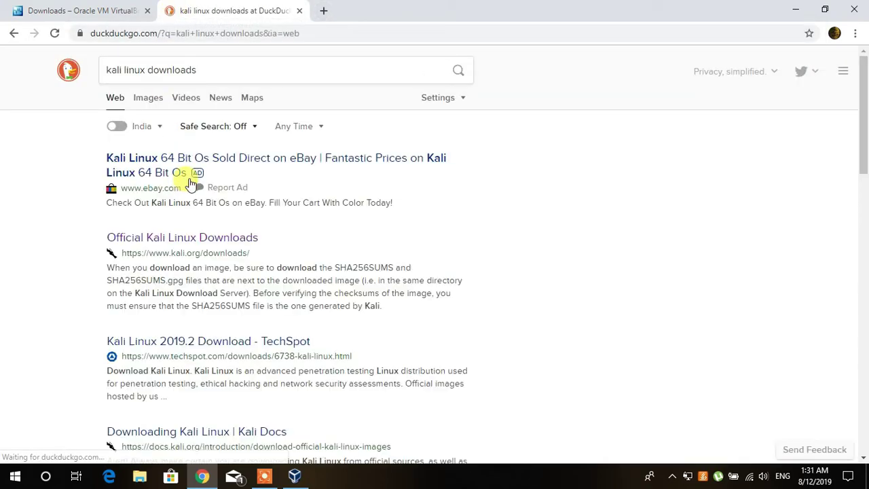
left_click(183, 238)
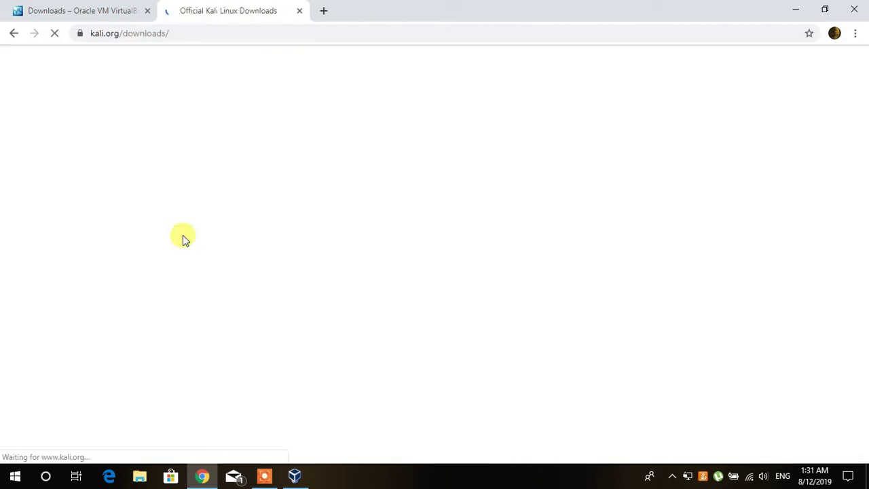
scroll(183, 235, "down", 2)
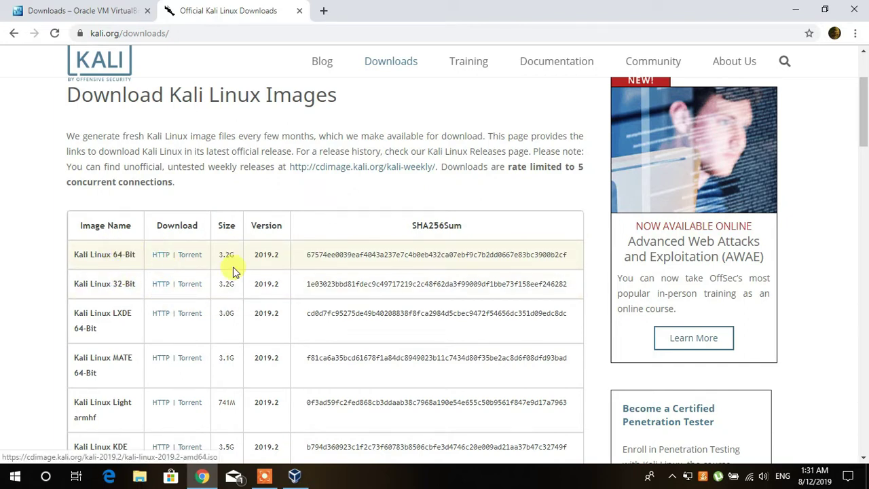
left_click(161, 257)
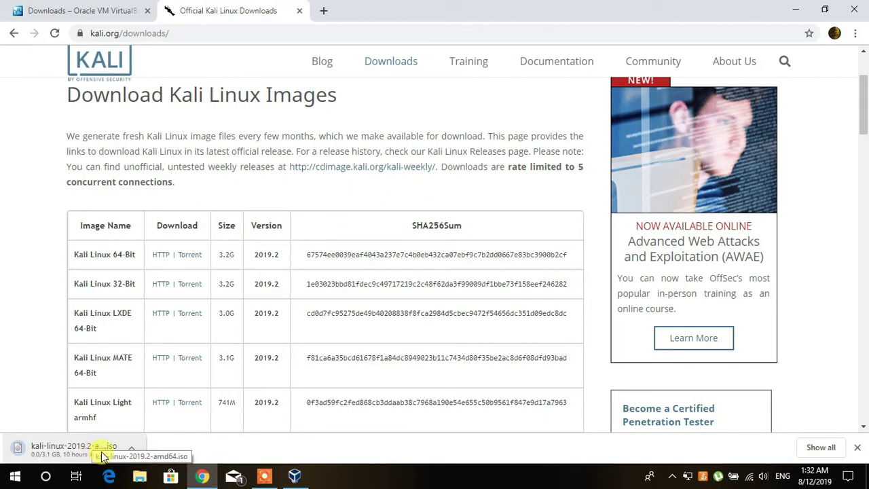
Cancel the Kali 2019.2 ISO download and show the desktop.
right_click(41, 449)
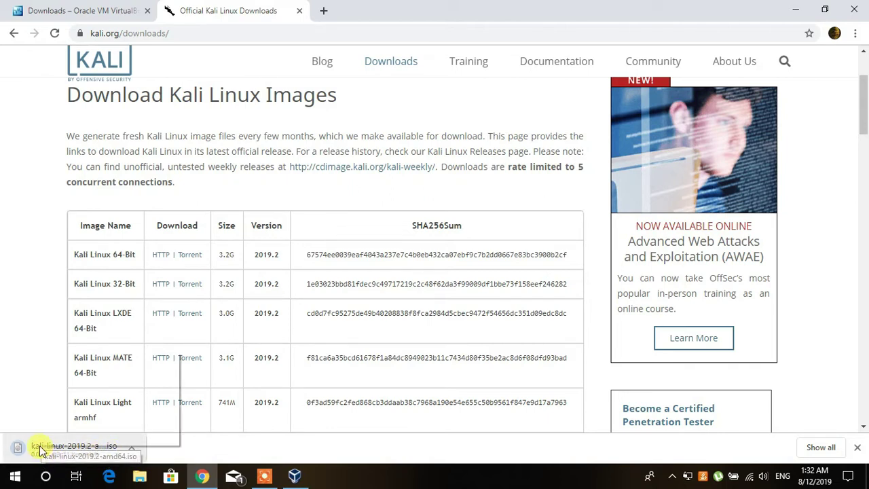
left_click(61, 438)
left_click(865, 478)
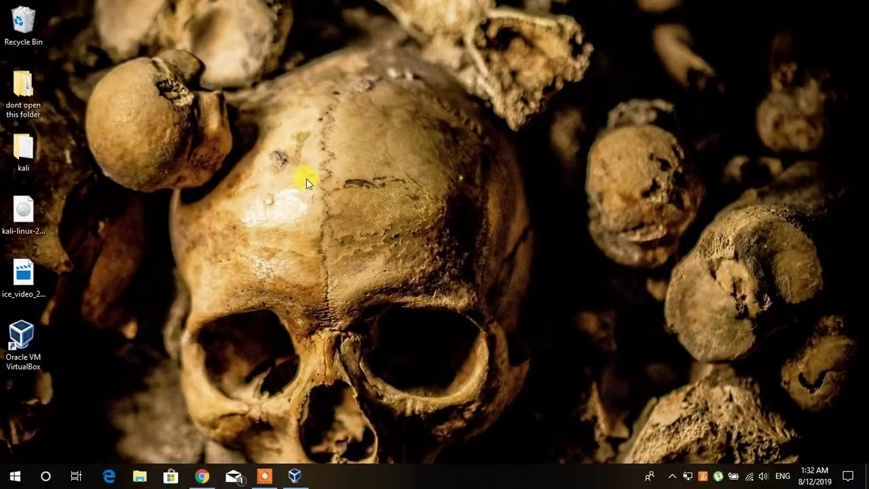
Check the properties of the desktop kali-linux-2019.1a-amd64 ISO, then restore VirtualBox Manager.
left_click(32, 222)
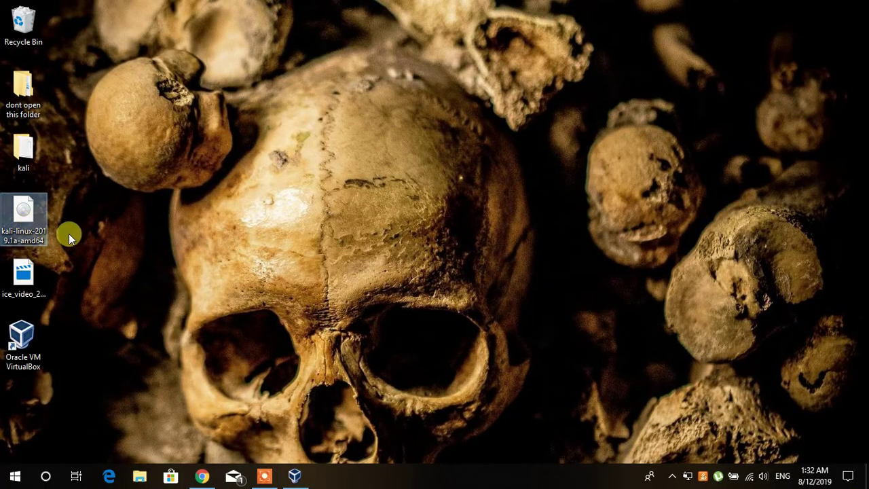
right_click(23, 219)
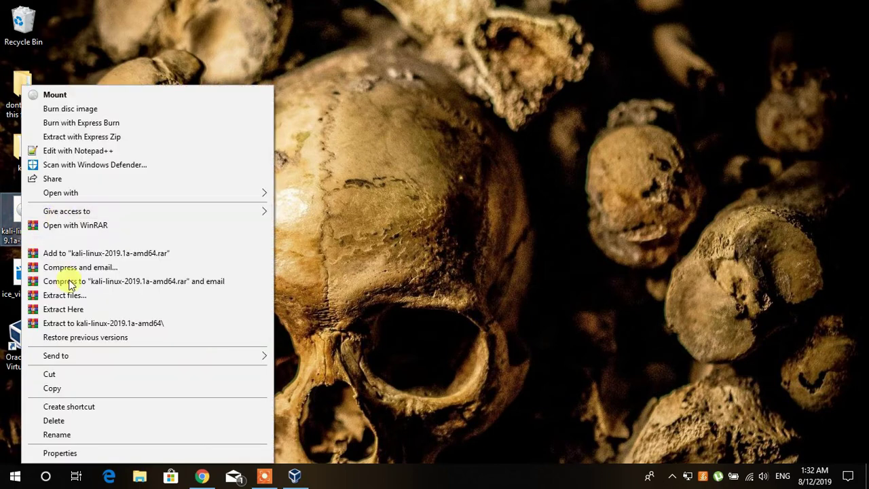
left_click(70, 452)
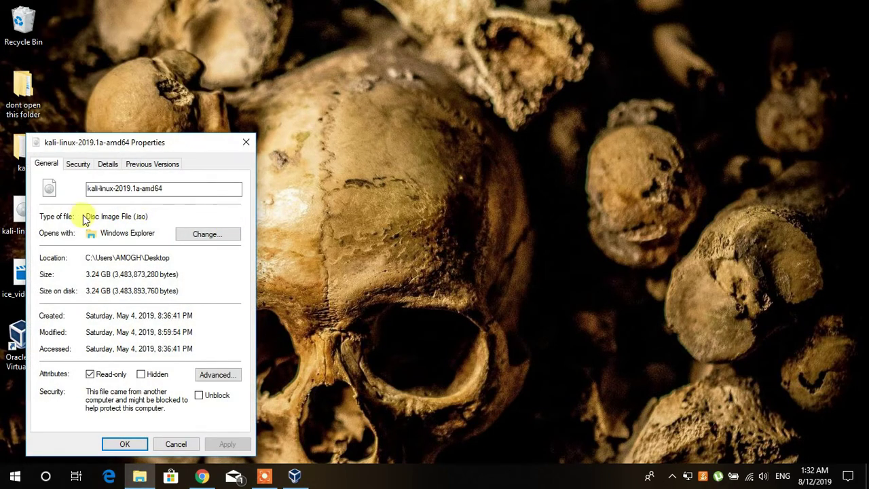
left_click(248, 141)
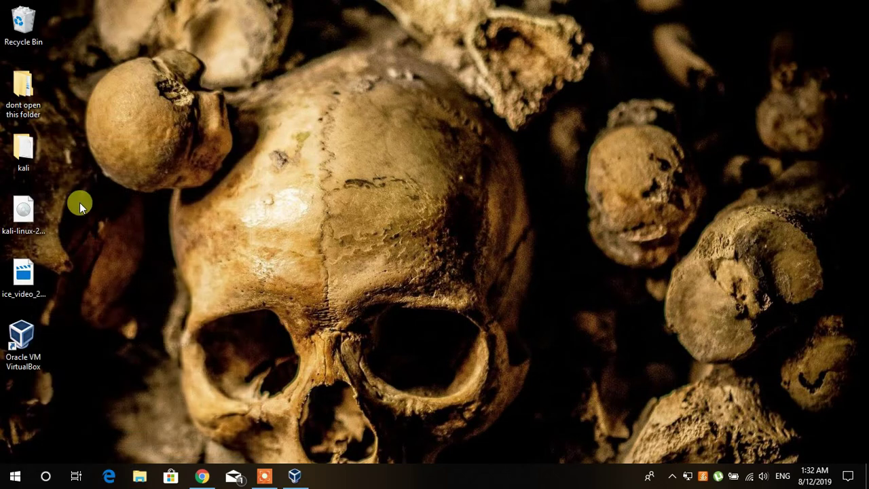
left_click(18, 213)
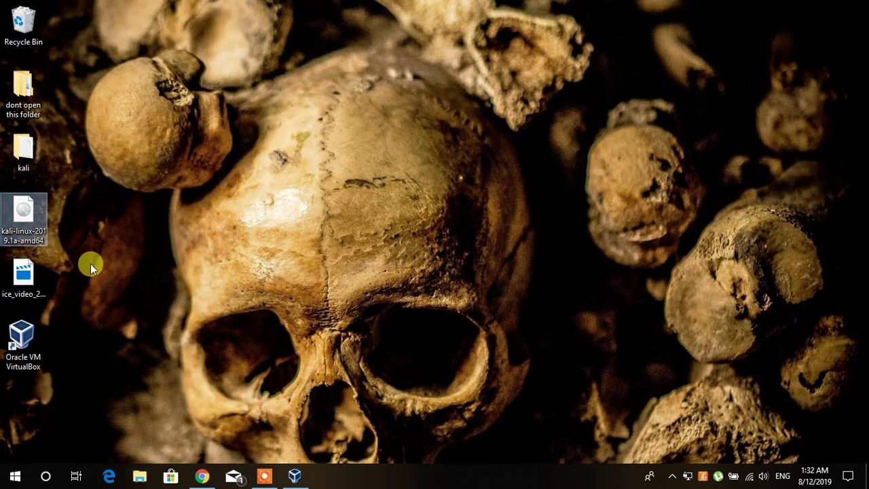
left_click(299, 475)
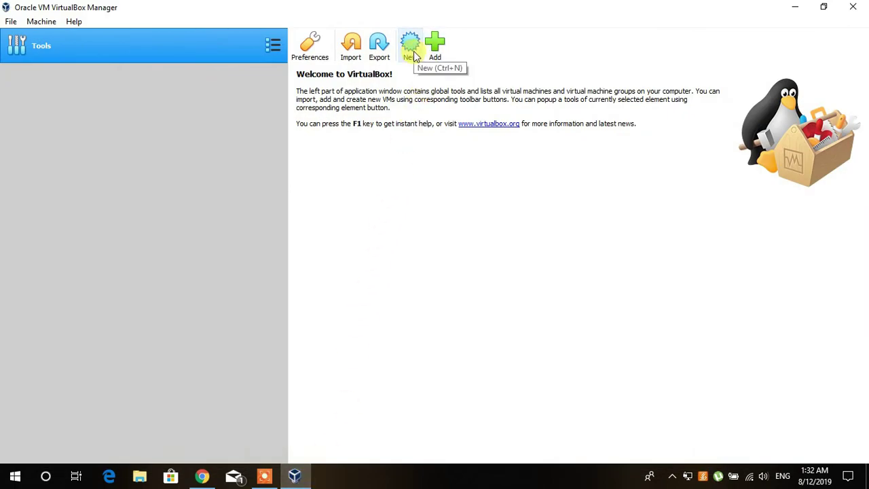
Start a new virtual machine named kali.
left_click(414, 51)
left_click_drag(397, 138, 411, 99)
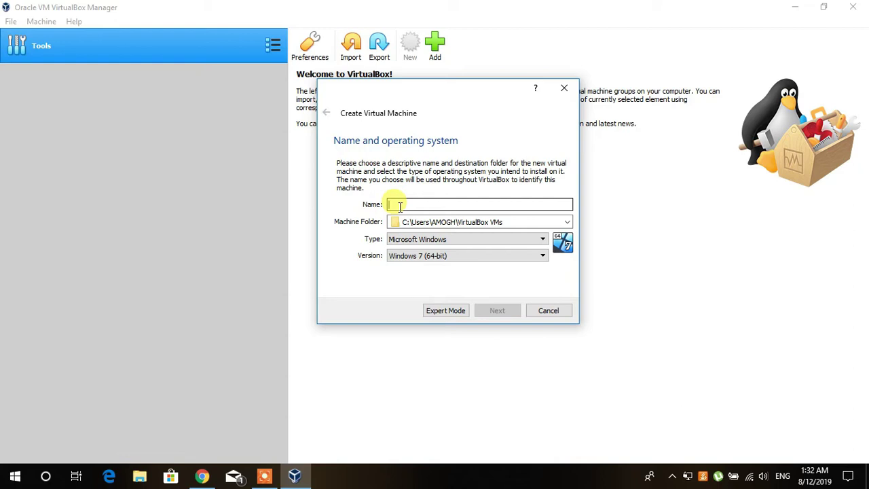
type("kali")
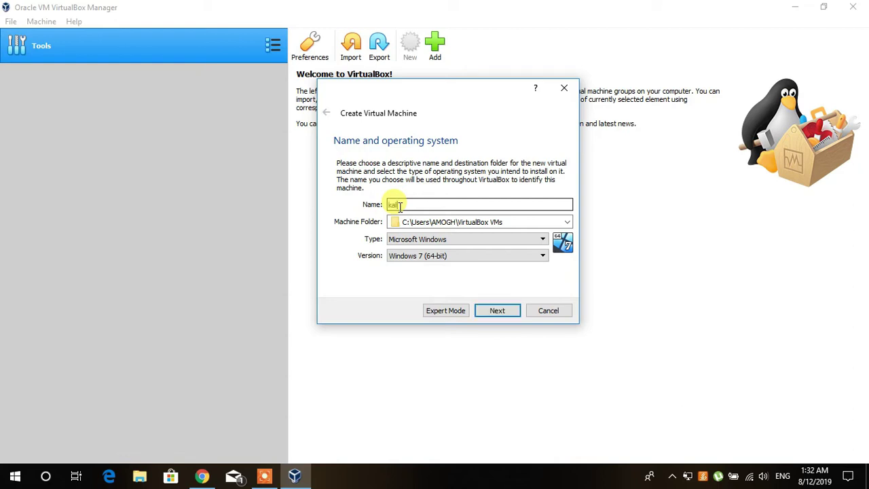
Set the kali machine's type to Linux and version to Debian (64-bit).
left_click(433, 243)
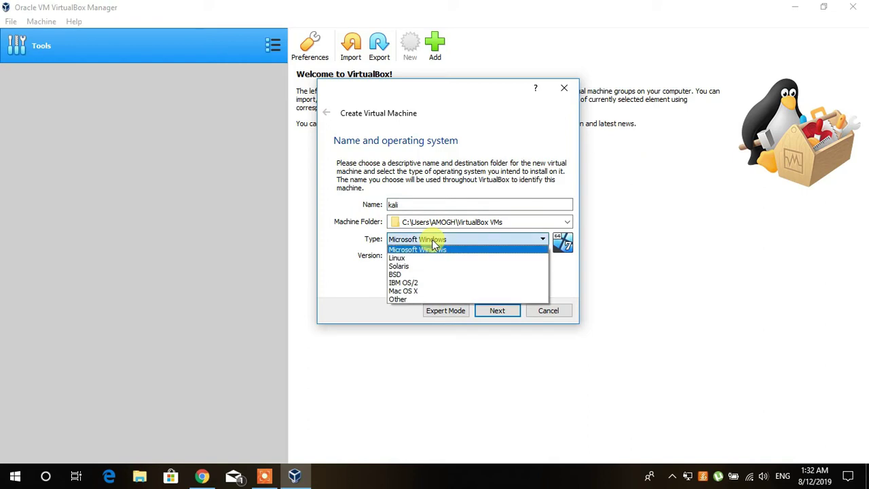
left_click(430, 260)
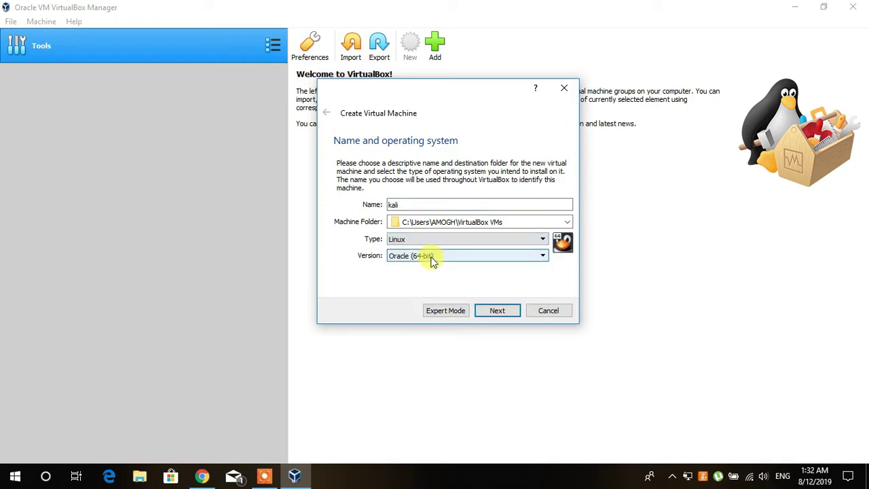
left_click(431, 259)
scroll(430, 292, "up", 5)
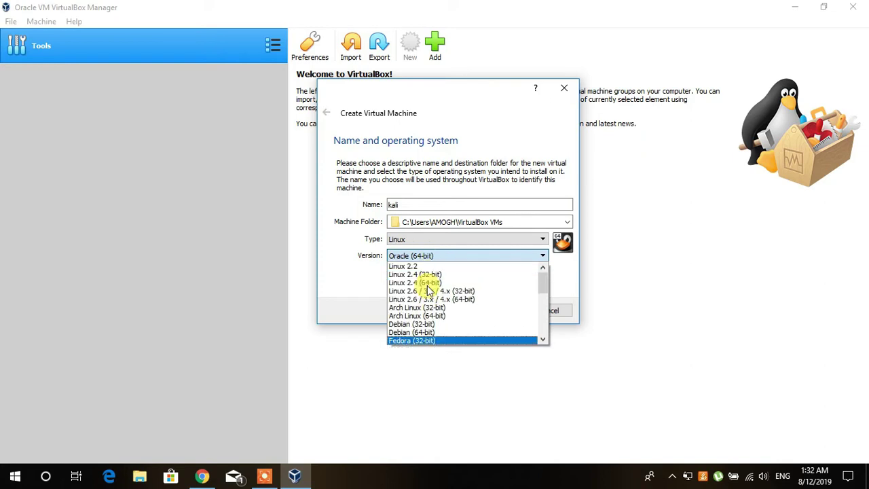
scroll(429, 290, "down", 3)
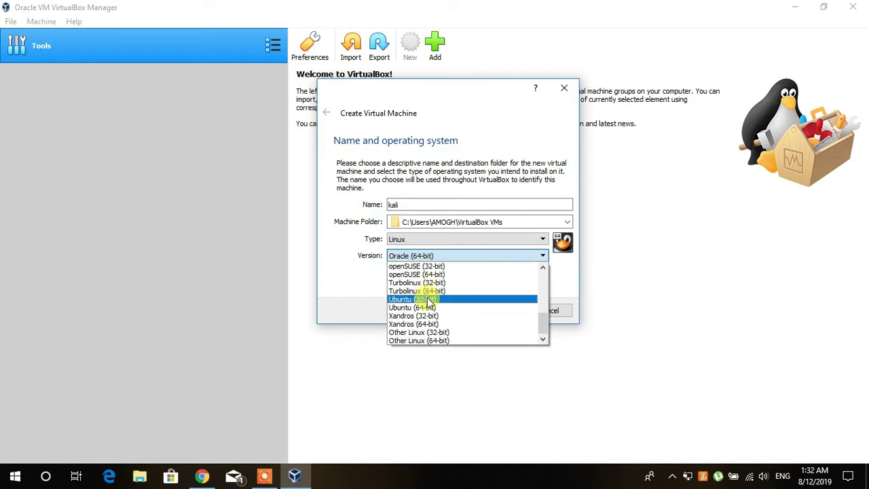
scroll(427, 305, "up", 3)
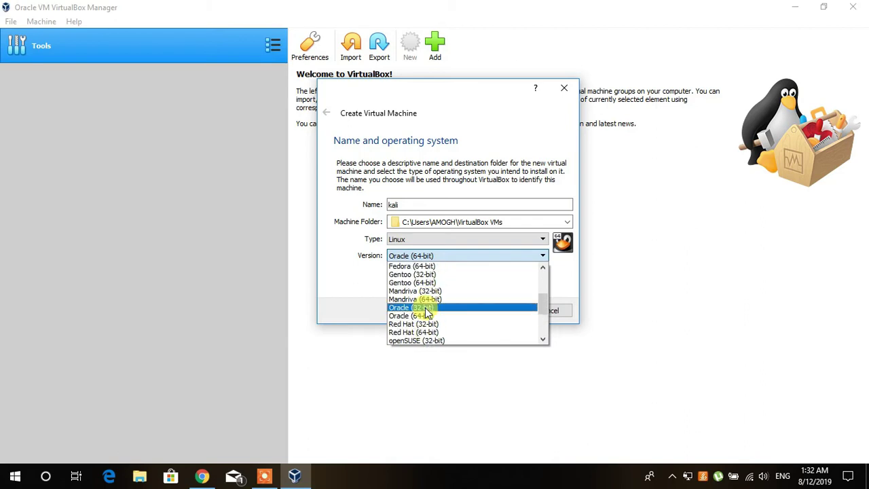
scroll(426, 312, "up", 1)
scroll(426, 311, "up", 1)
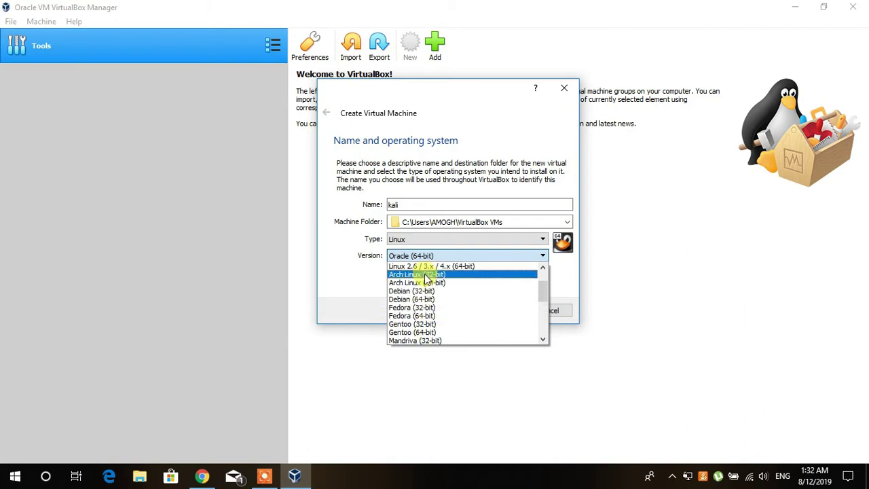
scroll(414, 332, "down", 1)
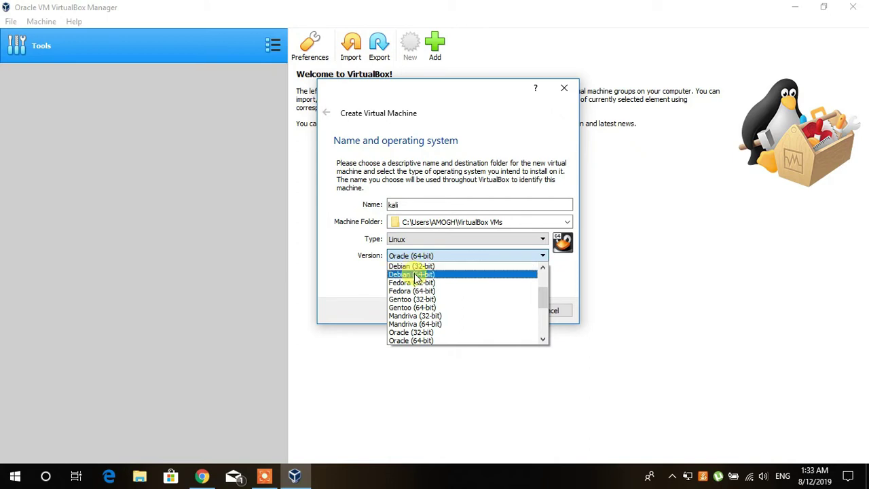
left_click(427, 274)
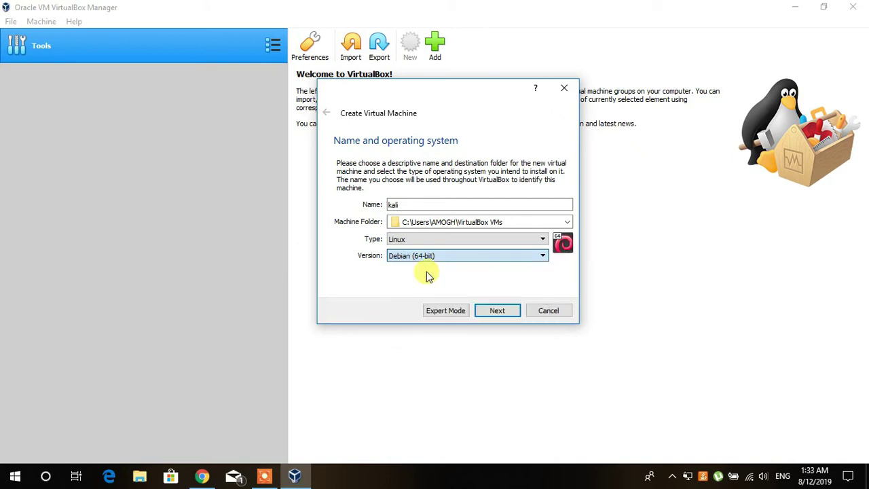
left_click(499, 312)
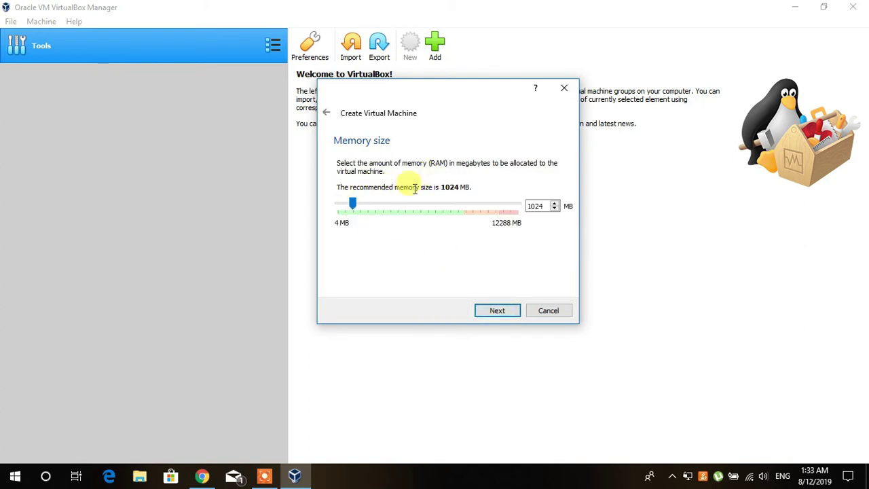
Set the kali VM's memory to 8468 MB and continue.
left_click_drag(348, 207, 465, 211)
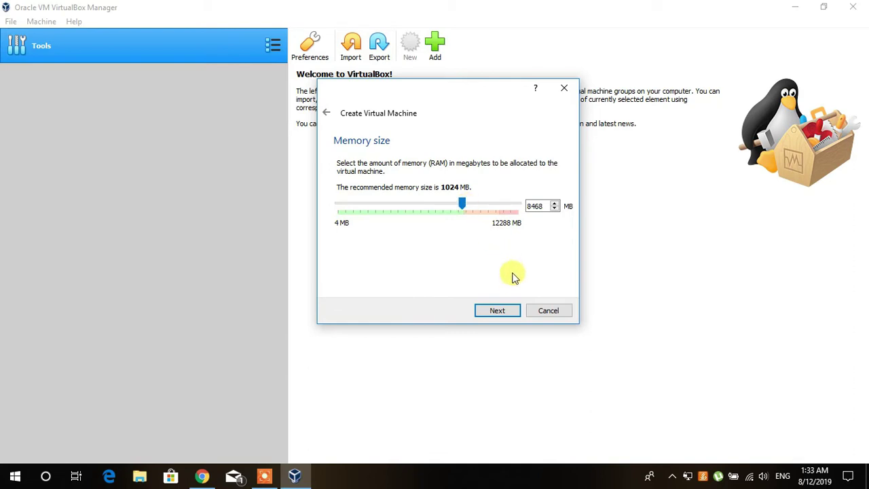
left_click(497, 310)
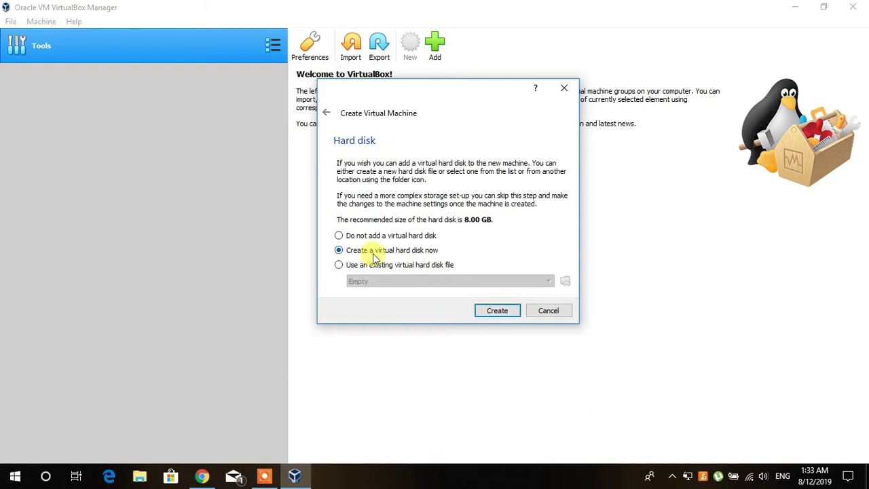
Create a dynamically allocated 45.30 GB kali.vdi hard disk for the kali machine.
left_click(494, 311)
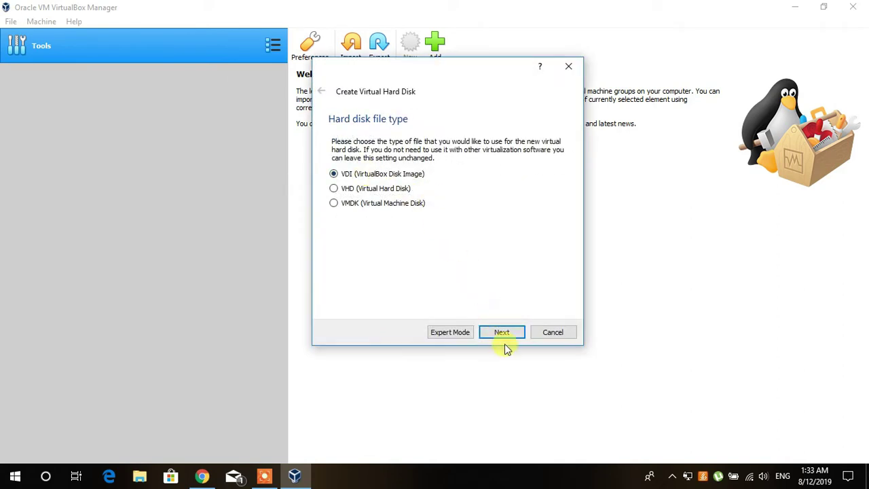
left_click(500, 332)
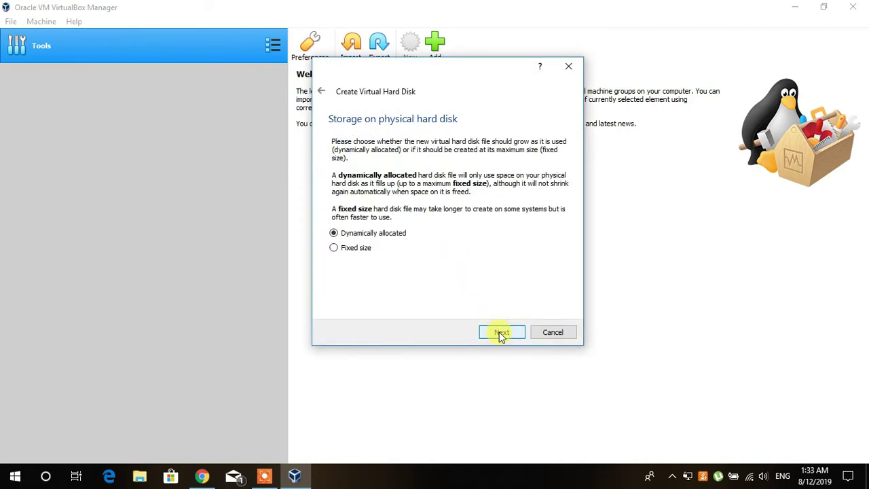
left_click(503, 333)
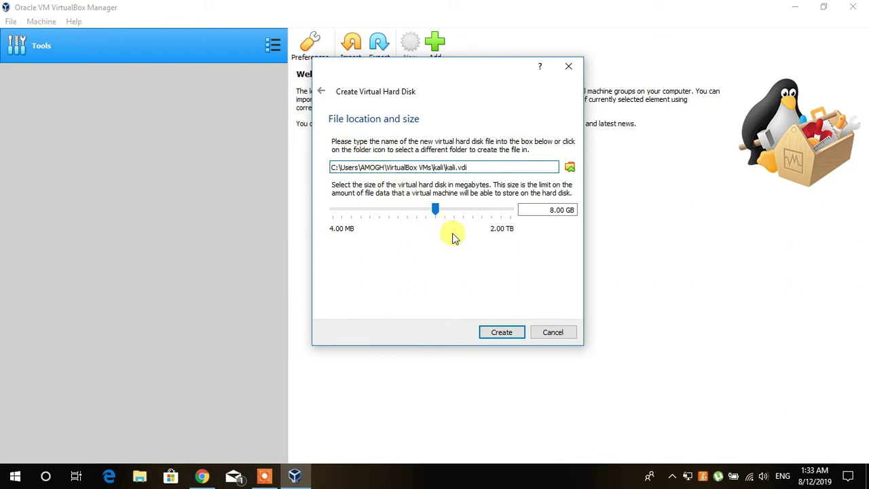
left_click_drag(433, 209, 456, 210)
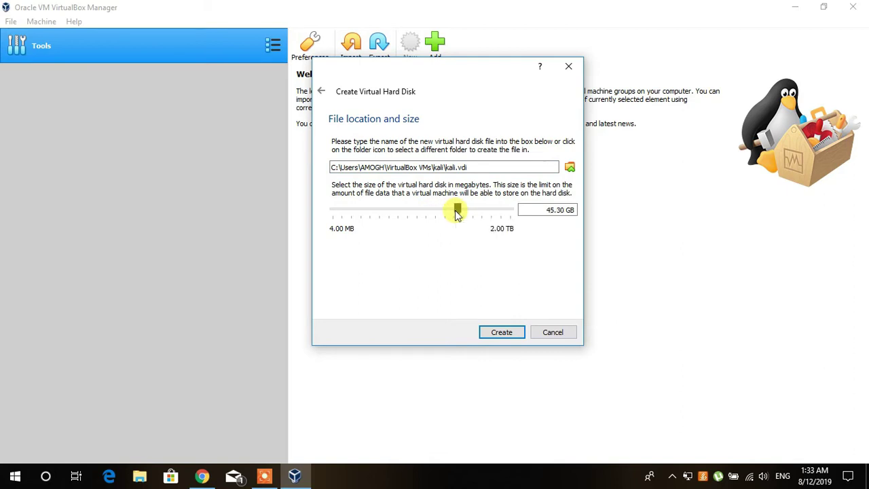
left_click(501, 332)
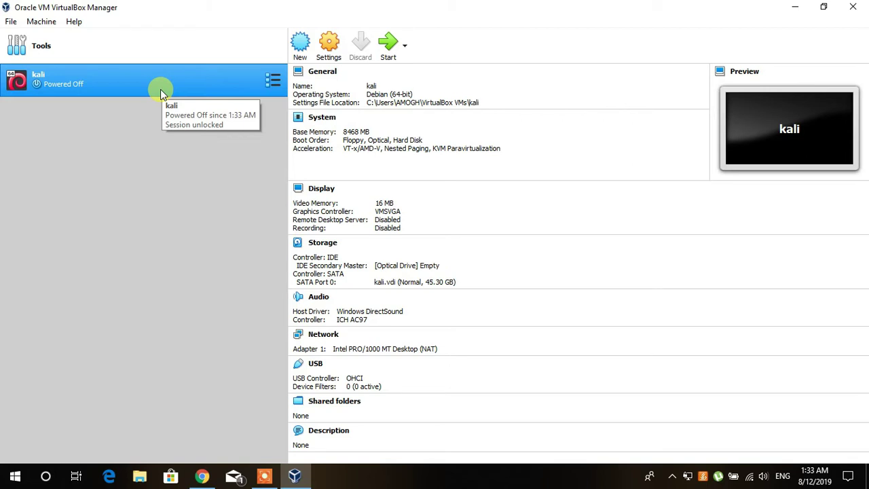
In the kali VM's System settings, set base memory to 8495 MB.
right_click(78, 77)
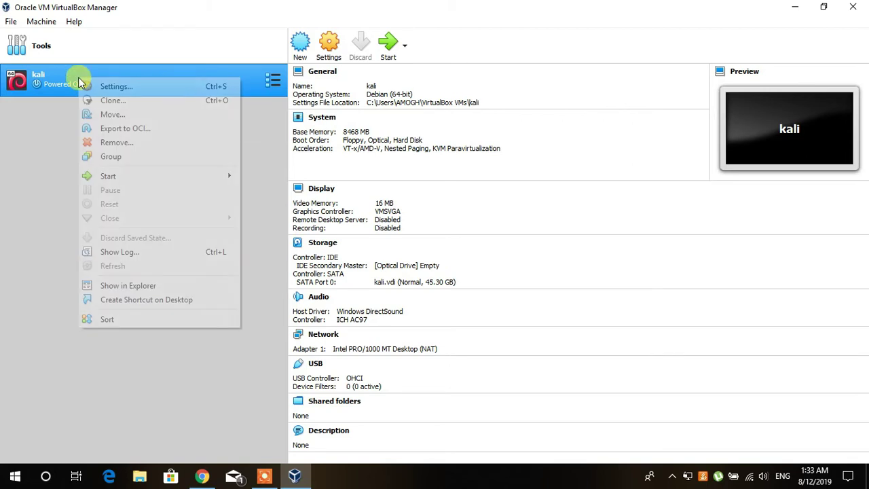
left_click(102, 87)
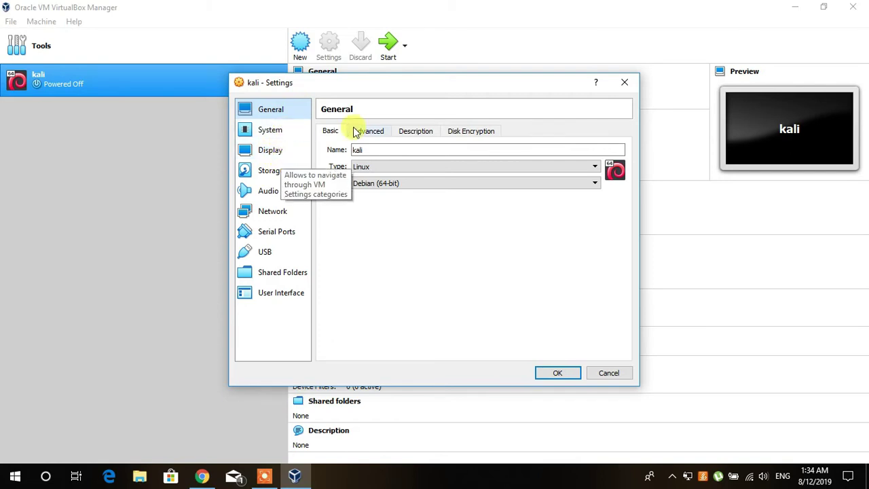
left_click(281, 133)
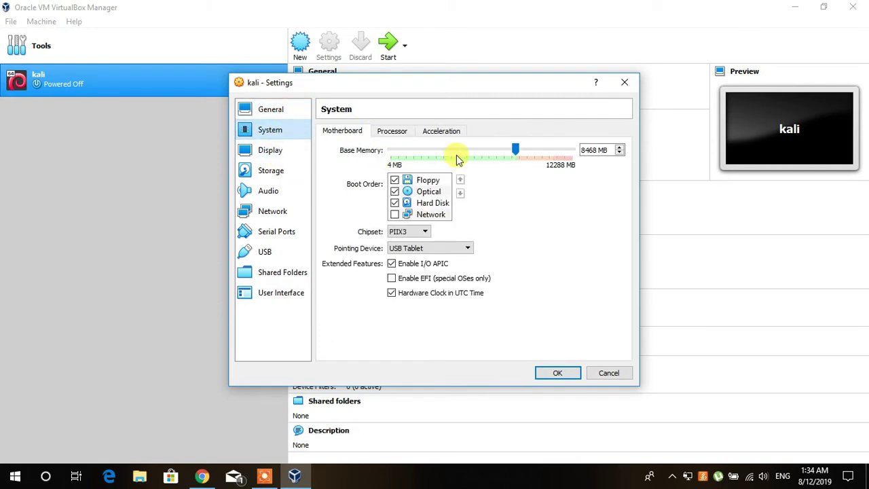
left_click(390, 132)
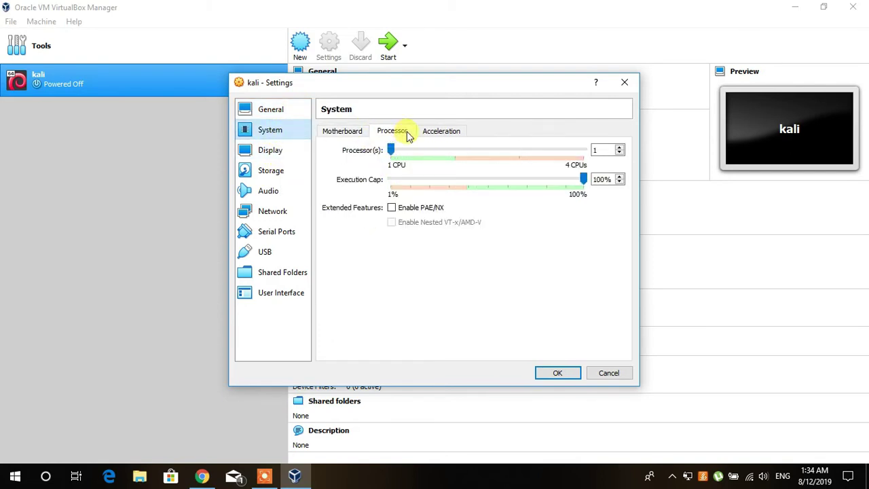
left_click(343, 132)
left_click_drag(514, 152, 523, 149)
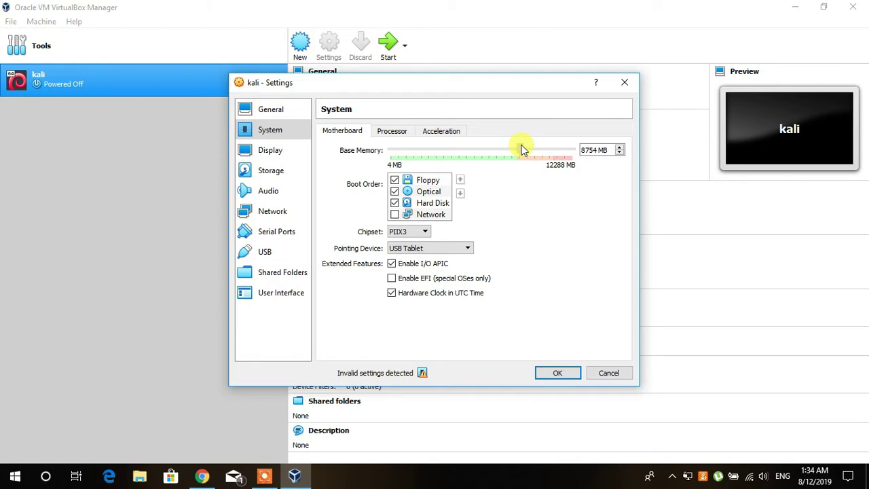
left_click_drag(522, 148, 525, 149)
left_click_drag(524, 149, 517, 152)
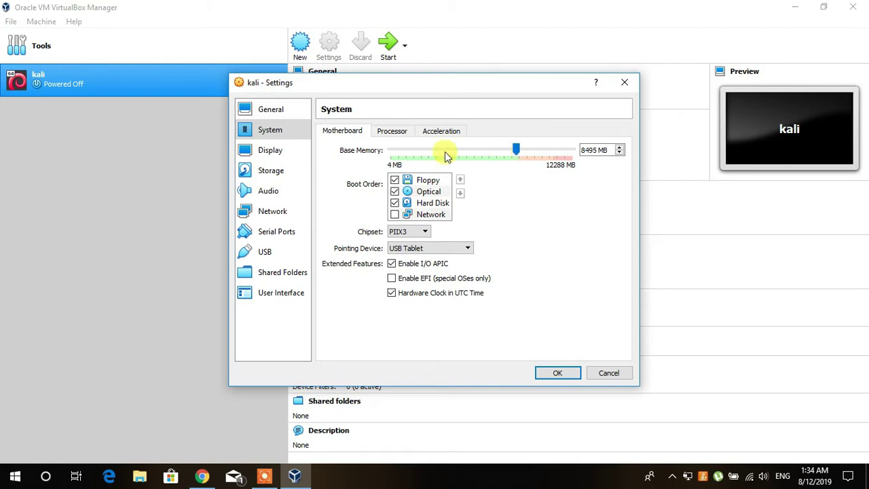
Set the kali VM's processor count to 2 CPUs.
left_click(392, 131)
left_click(423, 151)
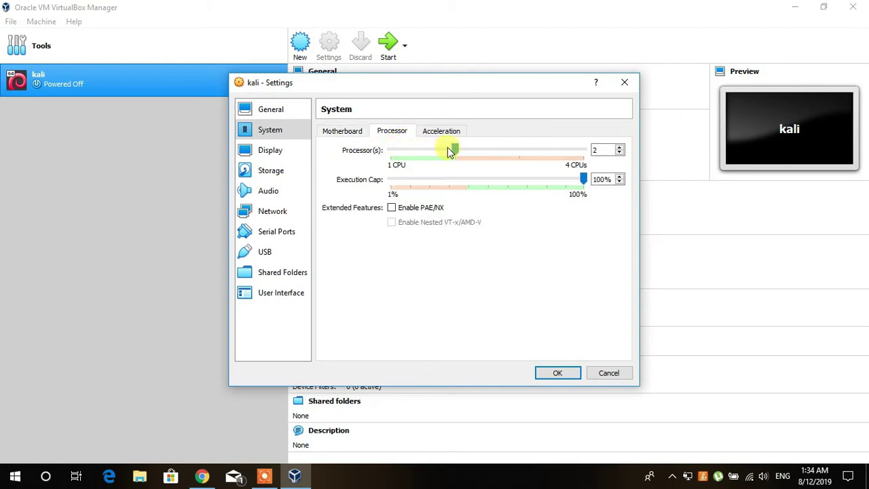
left_click(421, 134)
left_click(391, 131)
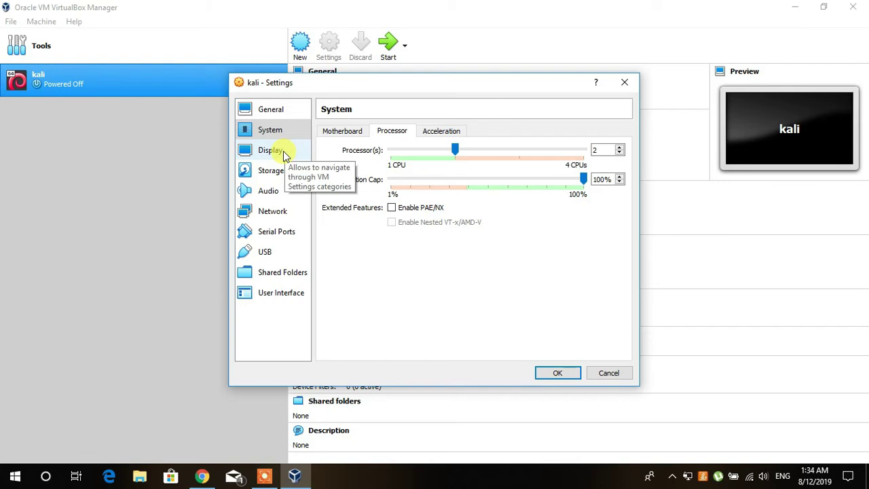
left_click(284, 155)
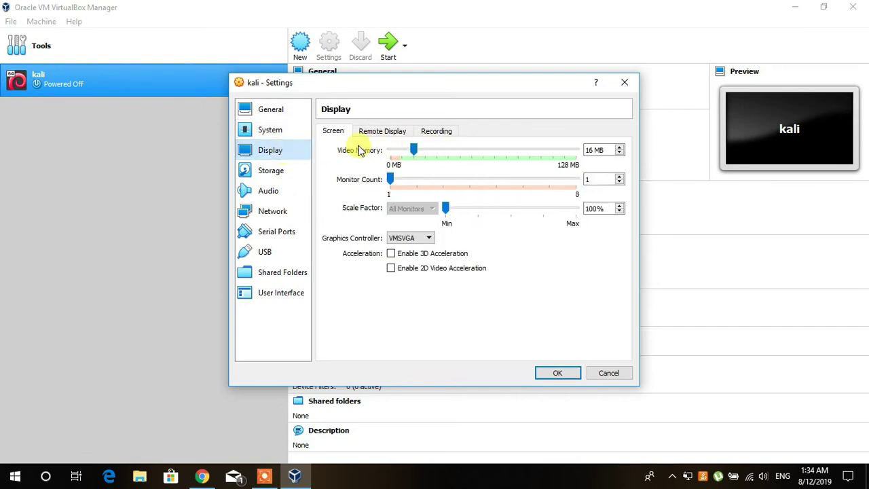
Raise the kali VM's video memory toward 115 MB, landing at 107 MB.
left_click_drag(415, 149, 549, 156)
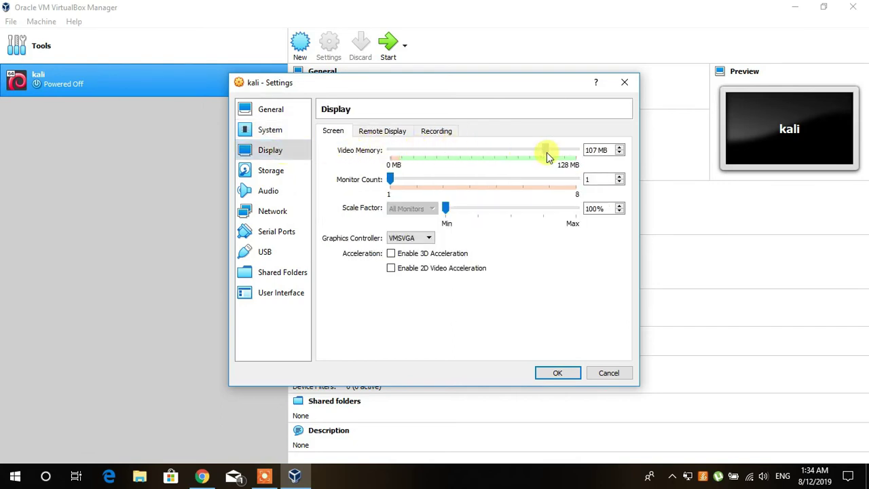
left_click(272, 170)
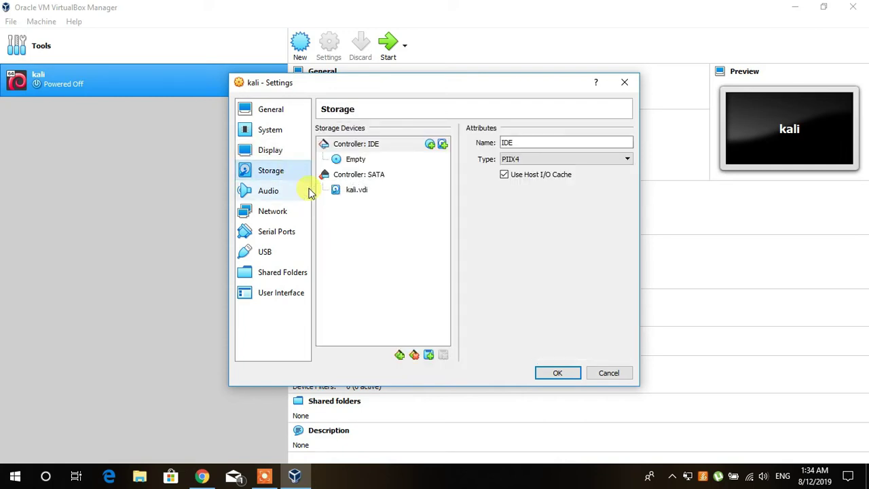
Load kali-linux-2019.1a-amd64.iso from the Desktop into the empty IDE optical drive and save settings.
left_click(361, 162)
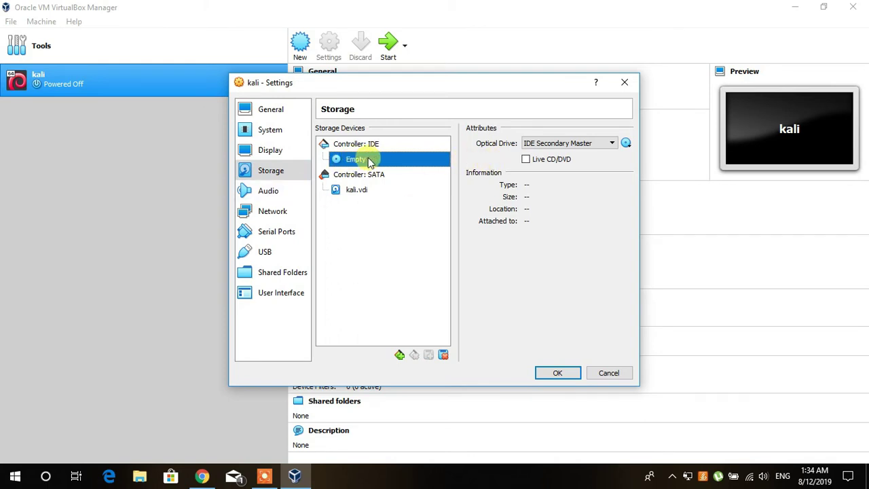
left_click(625, 143)
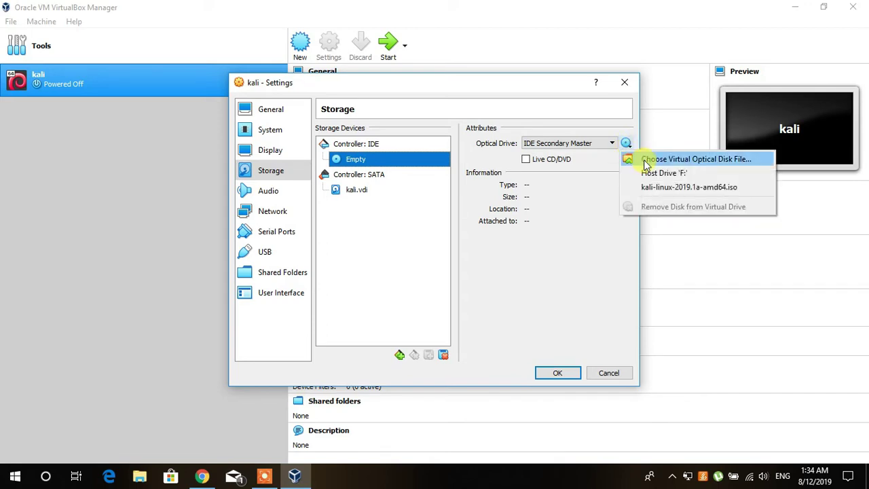
left_click(712, 160)
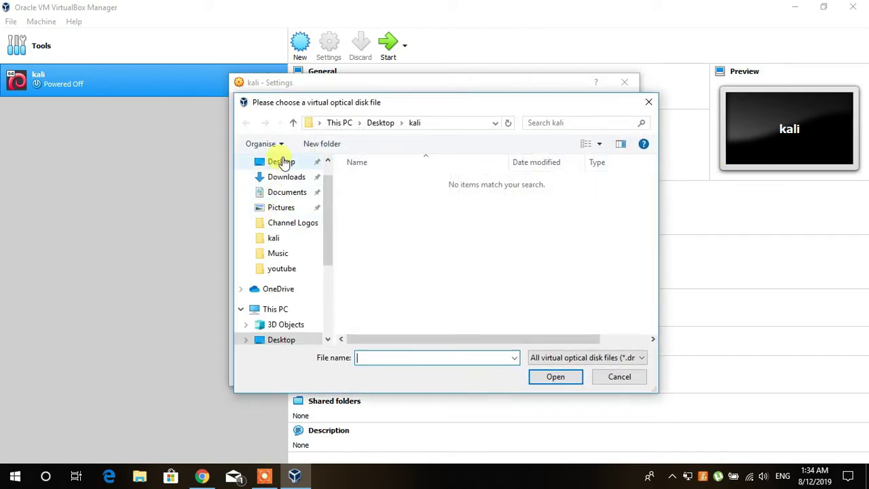
left_click(283, 163)
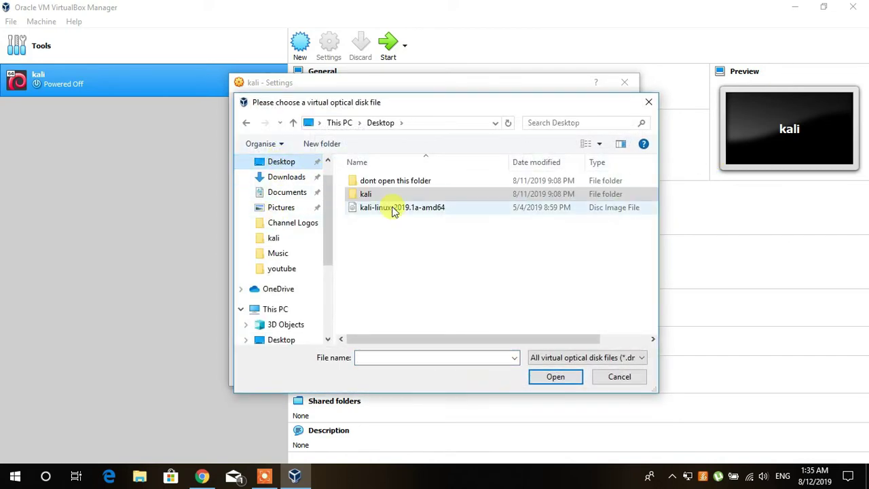
left_click(394, 209)
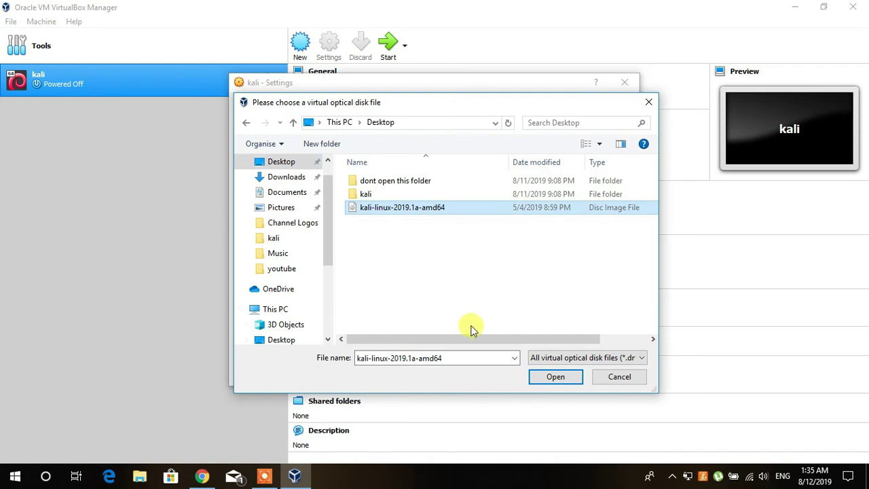
left_click(554, 378)
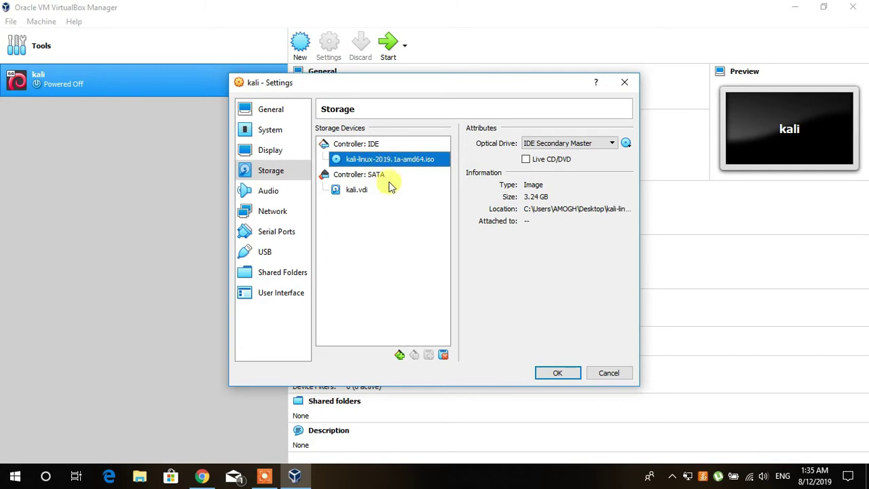
left_click(560, 375)
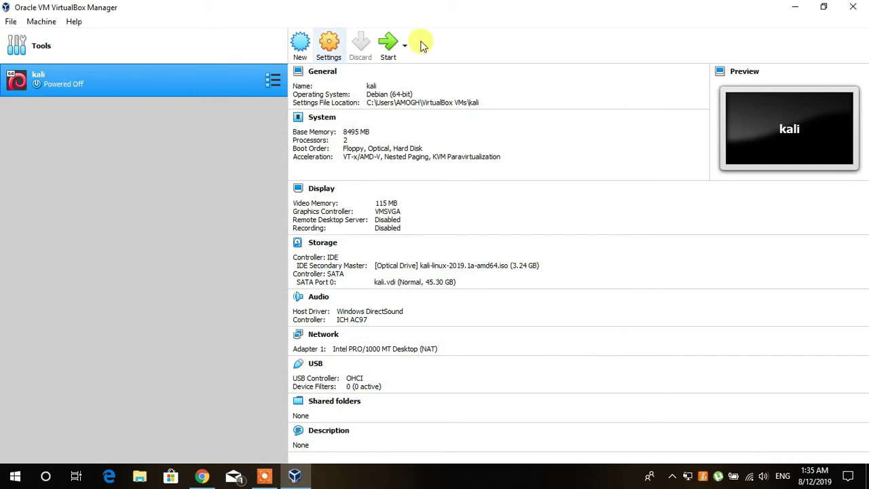
Start the kali VM normally and dismiss the keyboard auto-capture notice.
left_click(405, 45)
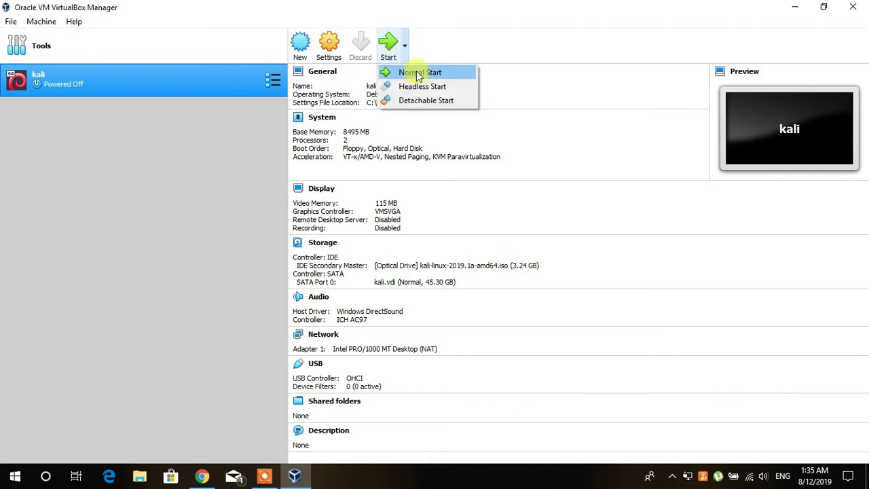
left_click(418, 73)
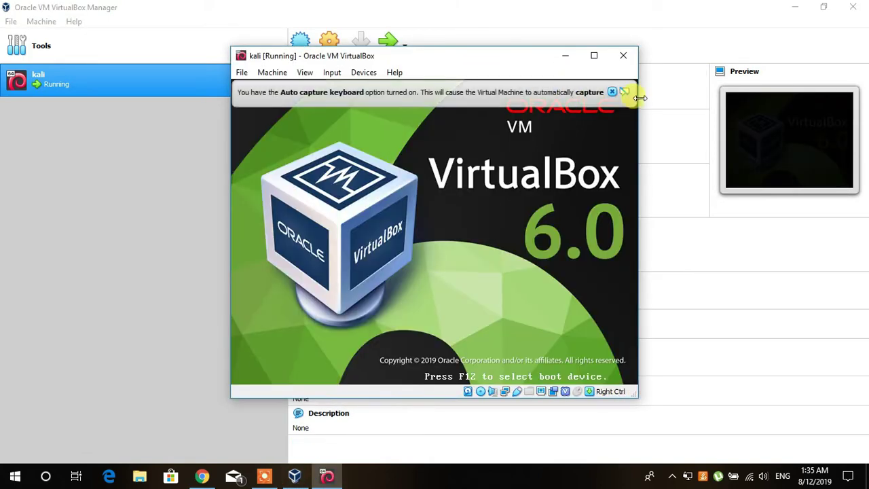
mouse_move(612, 95)
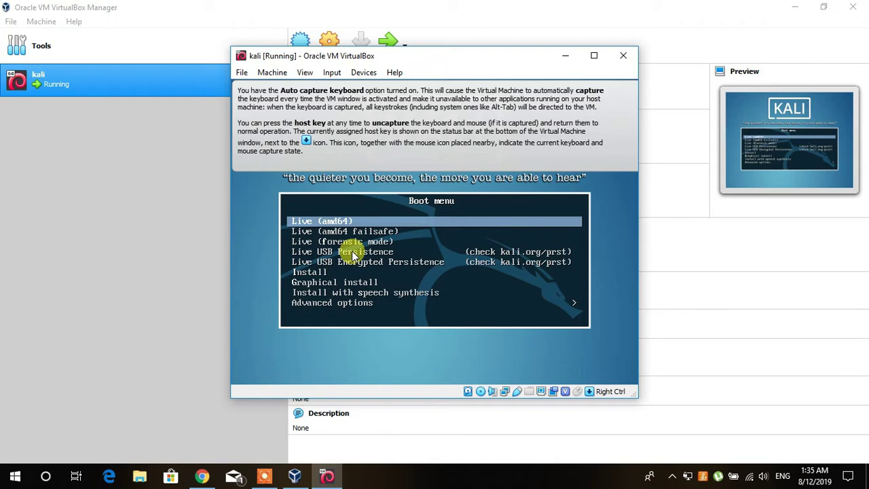
left_click(593, 56)
left_click(842, 40)
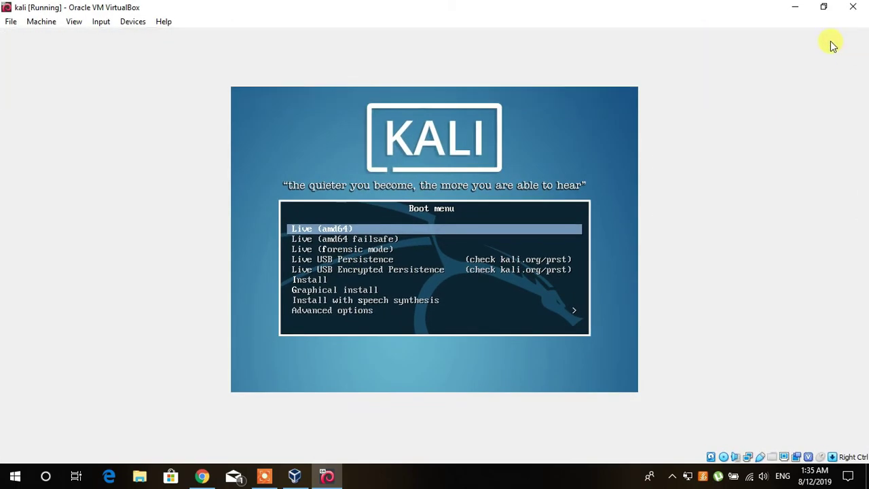
left_click(823, 6)
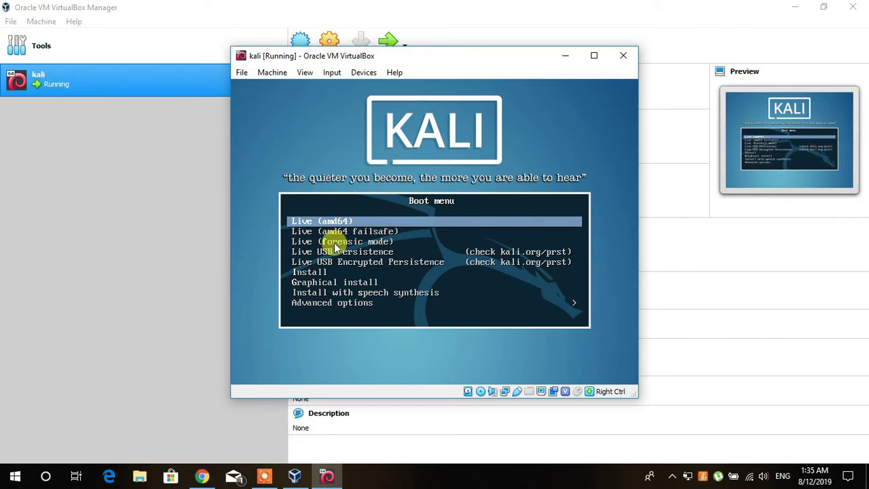
Choose Graphical install from the Kali boot menu and close the mouse integration notice.
key("Down")
key("Down")
key("Down")
key("Down")
key("Down")
key("Down")
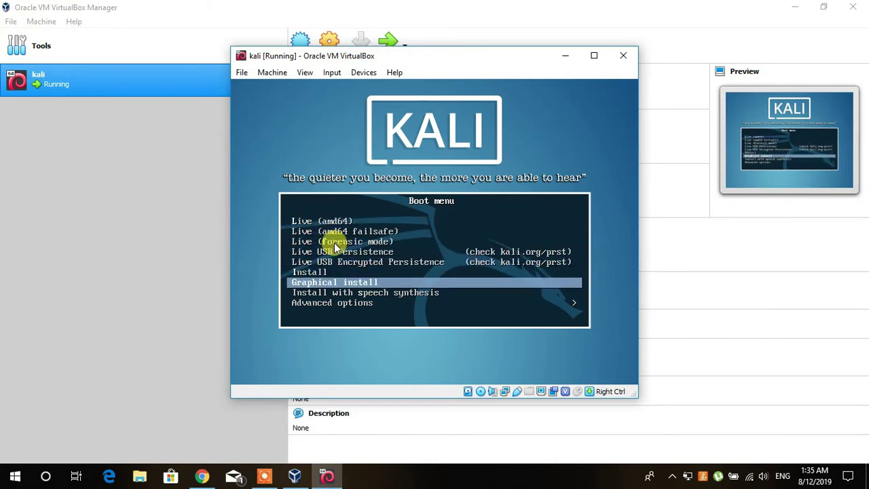
key("Return")
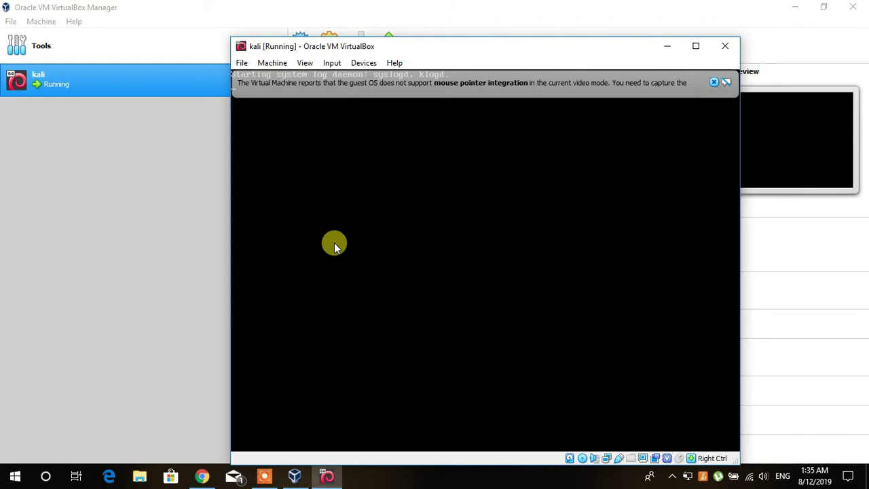
left_click(713, 82)
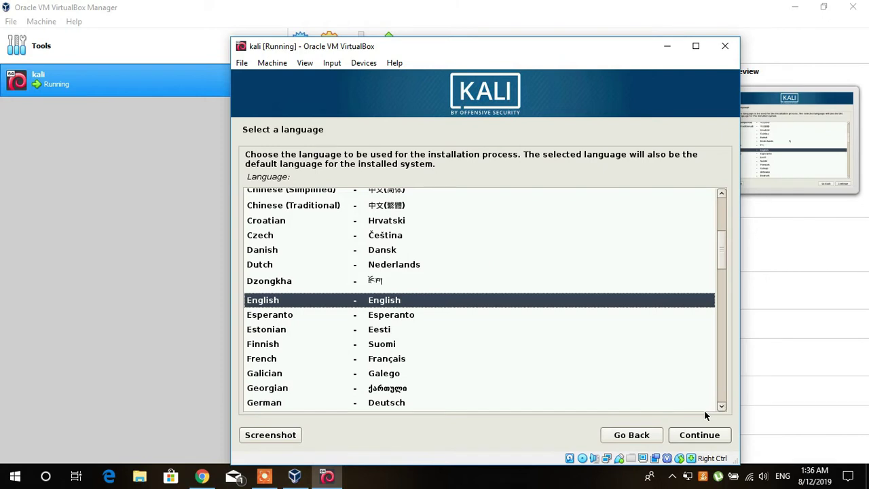
Keep English as the language, choose India as location, and accept the American English keymap.
left_click(690, 440)
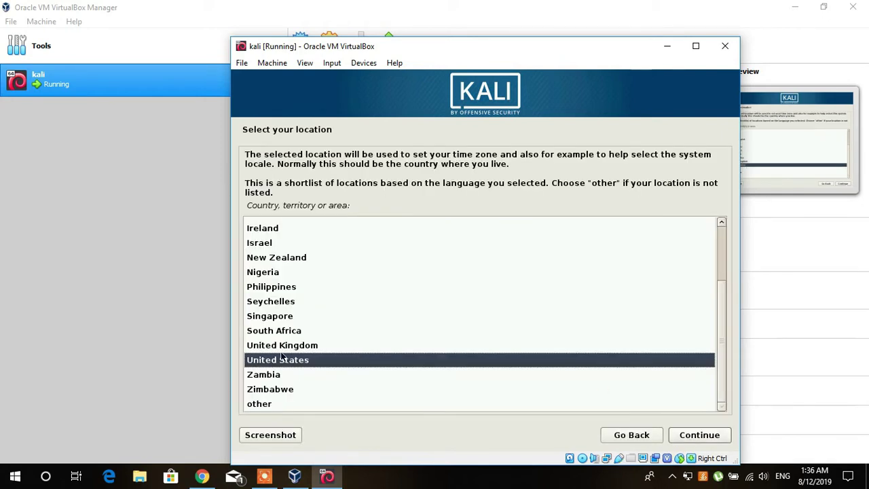
type("in")
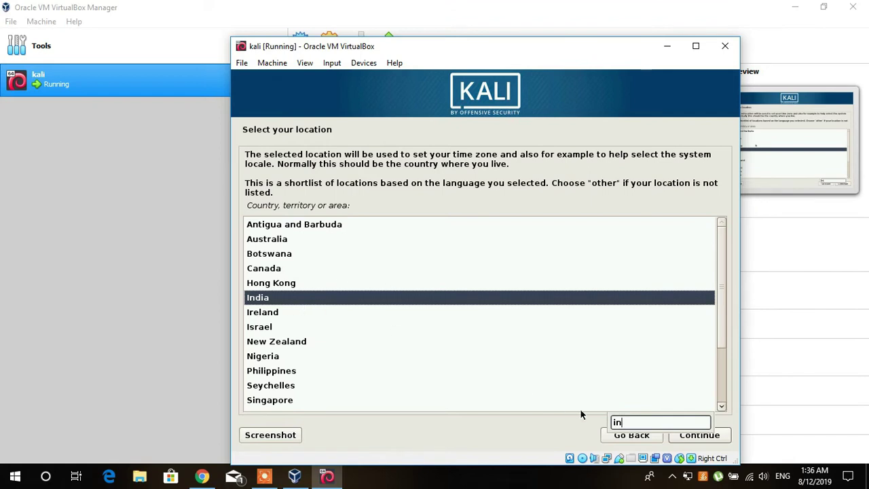
left_click(694, 439)
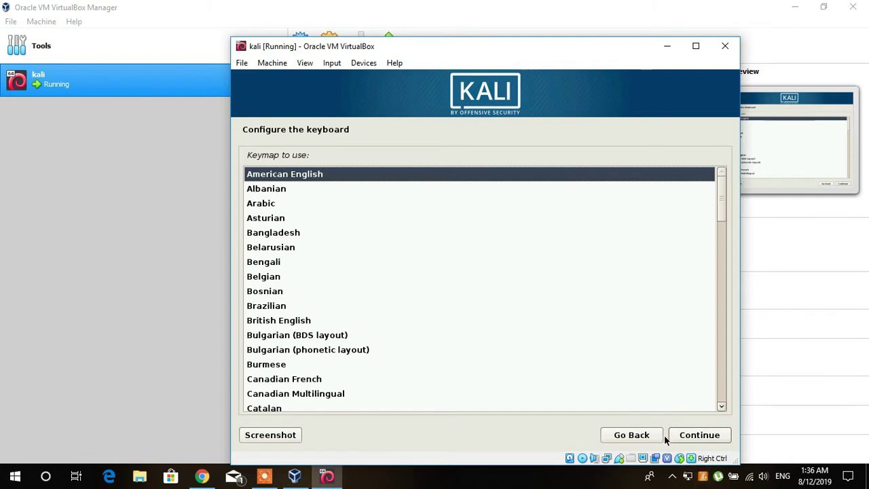
left_click(696, 437)
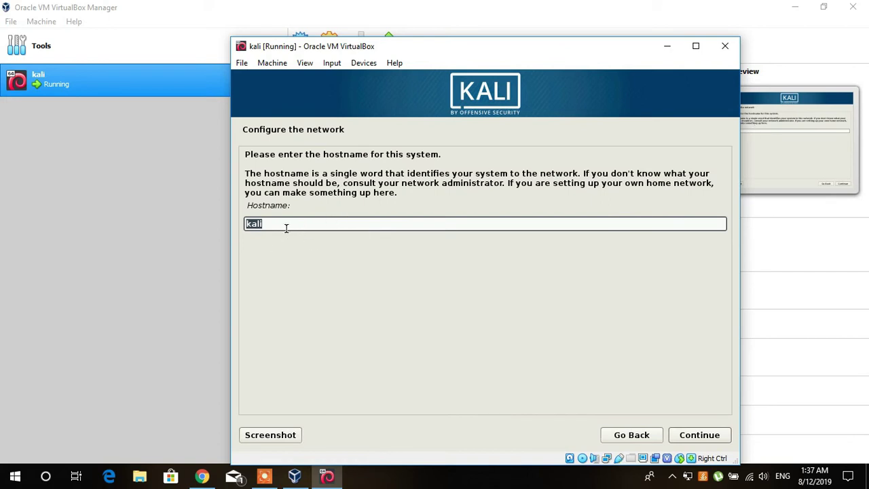
Accept hostname kali with a blank domain, then enter and confirm the root password.
left_click(689, 438)
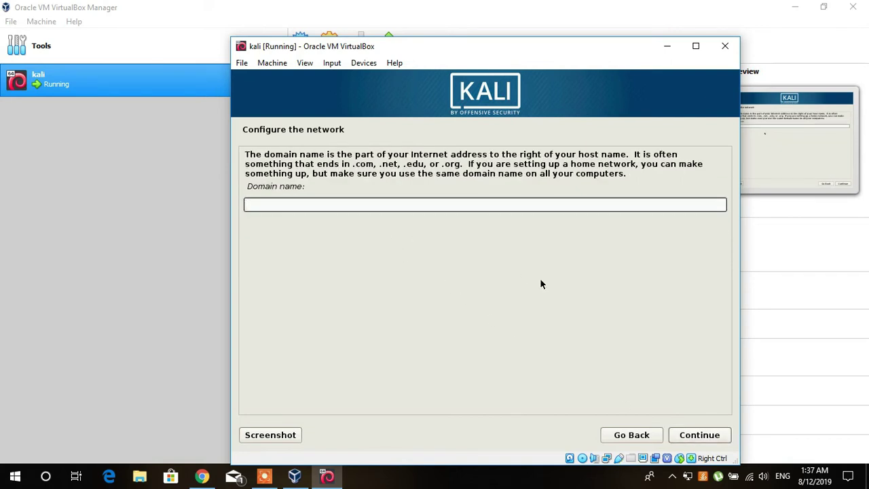
left_click(695, 436)
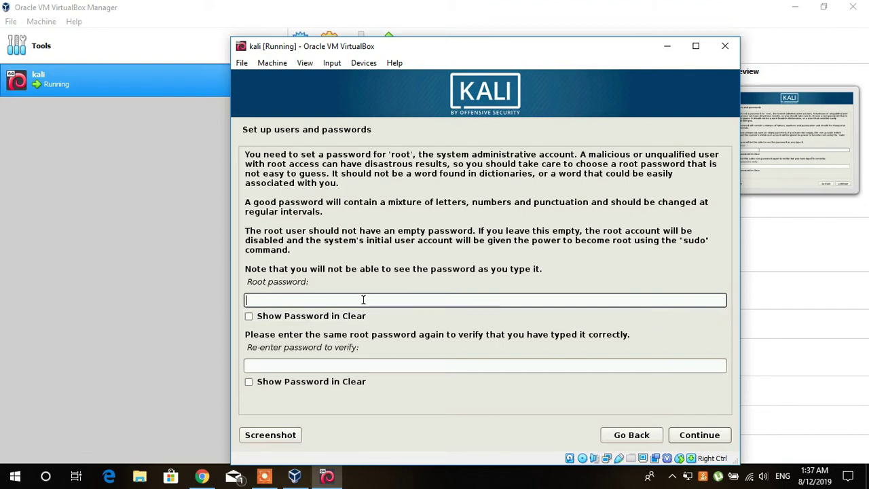
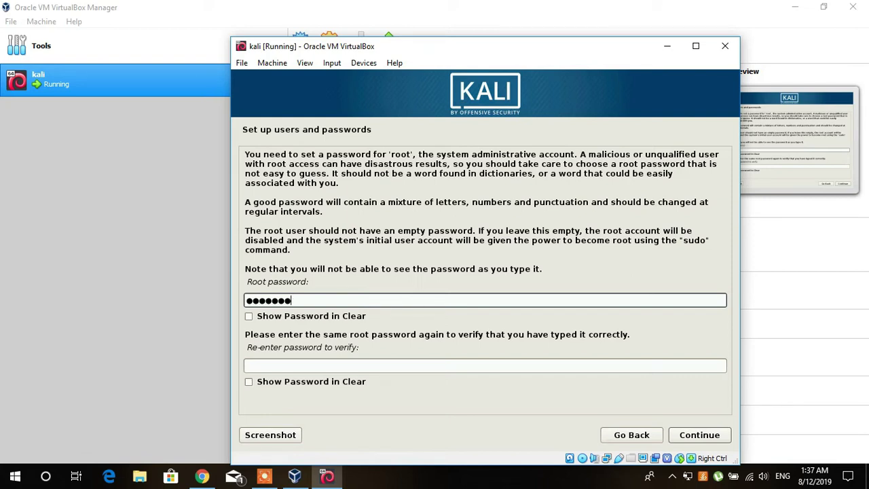
key("Tab")
key("Tab")
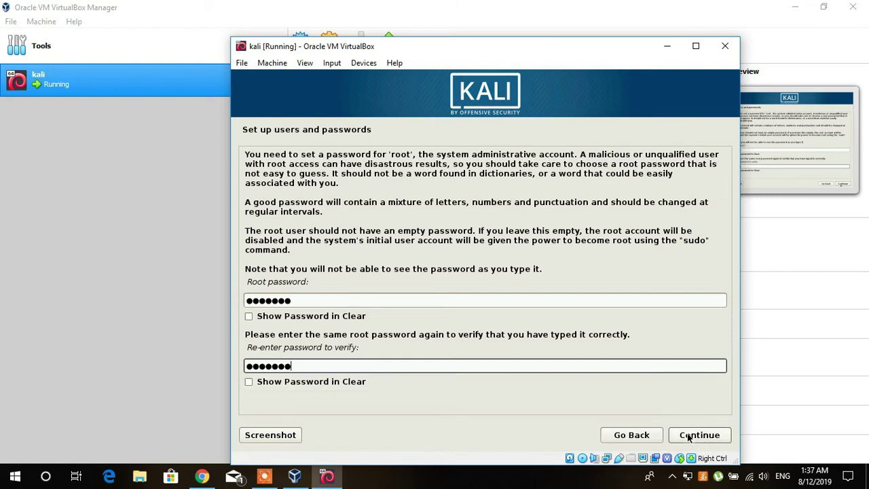
left_click_drag(293, 301, 246, 301)
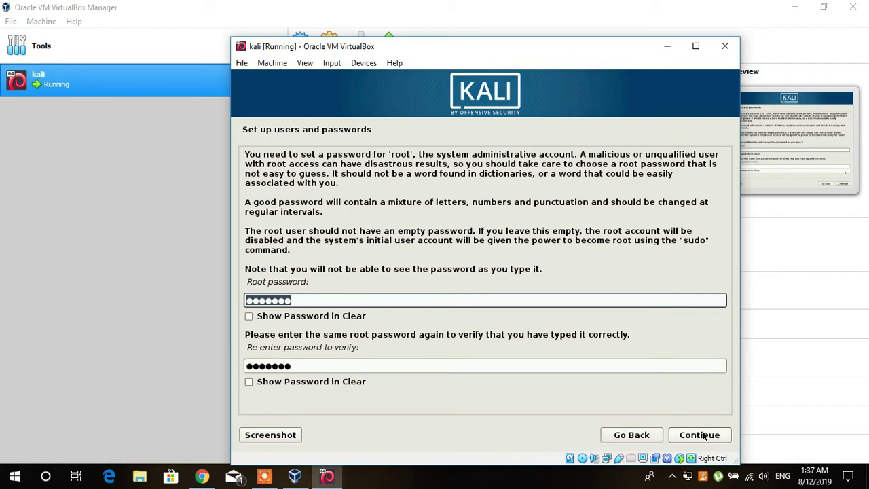
left_click(703, 435)
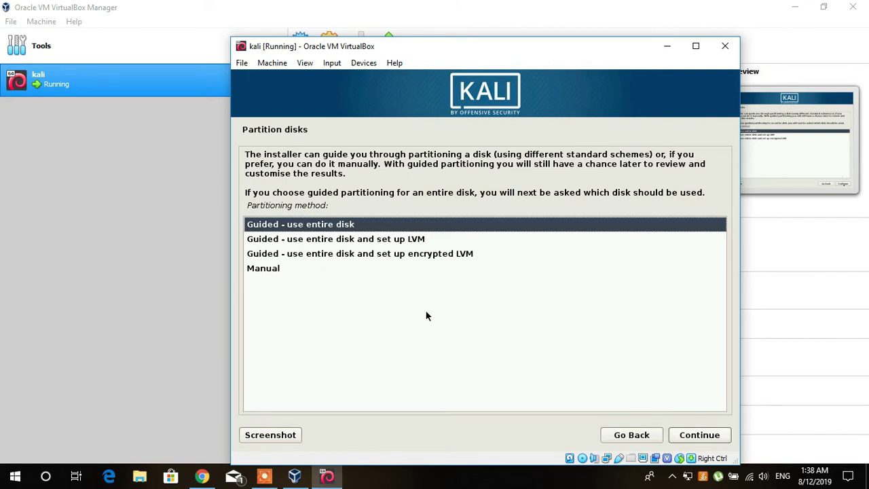
Partition the whole SCSI2 disk with guided defaults, all files in one partition, and write changes.
left_click(704, 438)
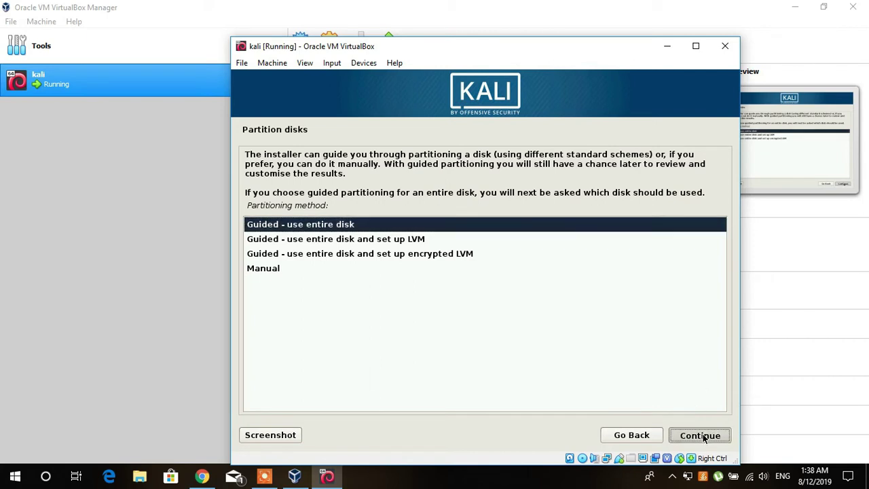
left_click(704, 438)
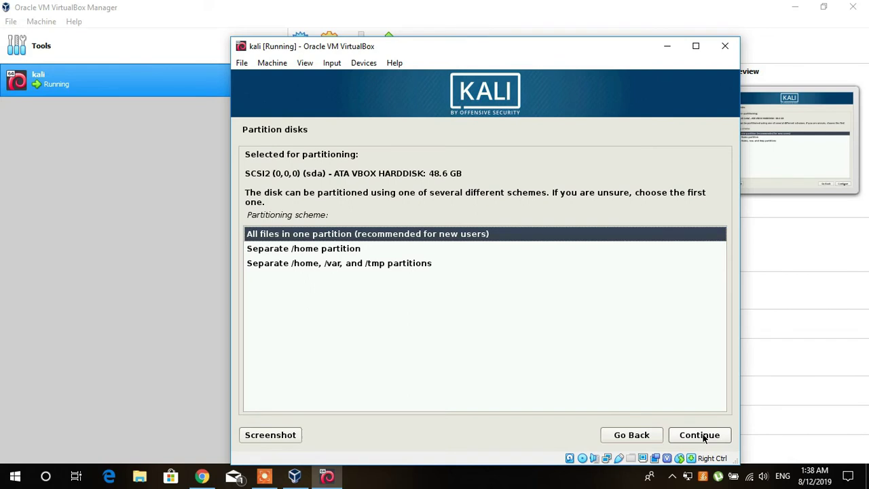
left_click(704, 439)
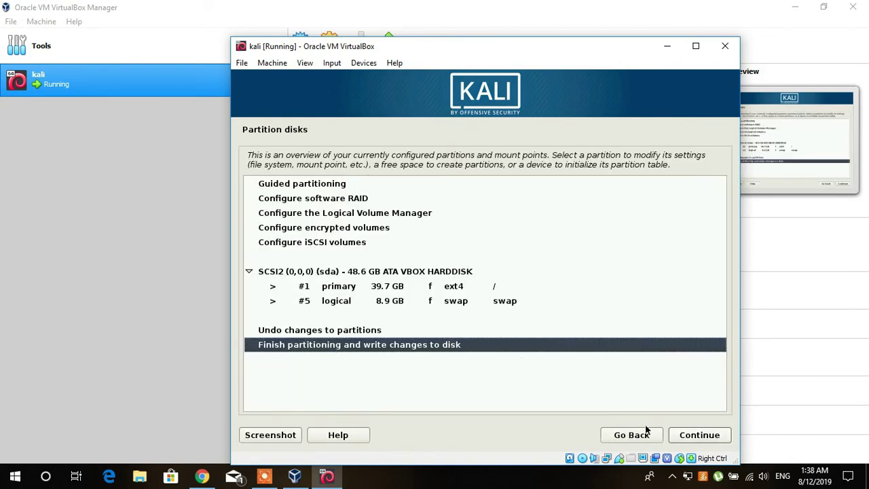
left_click(687, 438)
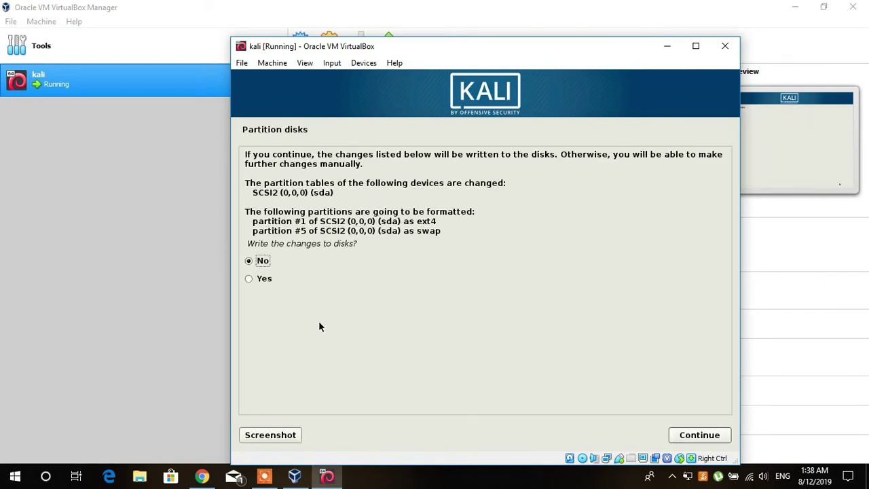
left_click(260, 277)
left_click(699, 433)
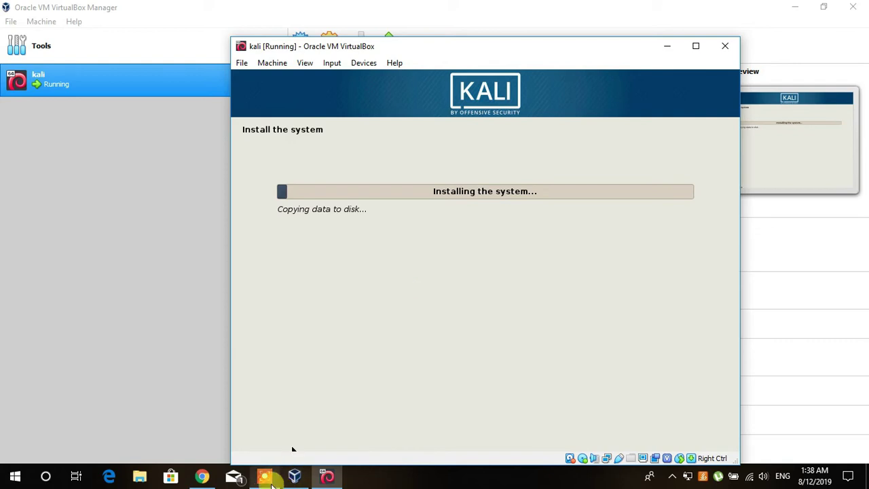
Switch from Chrome back to the kali VirtualBox window via the taskbar.
left_click(264, 476)
left_click(467, 456)
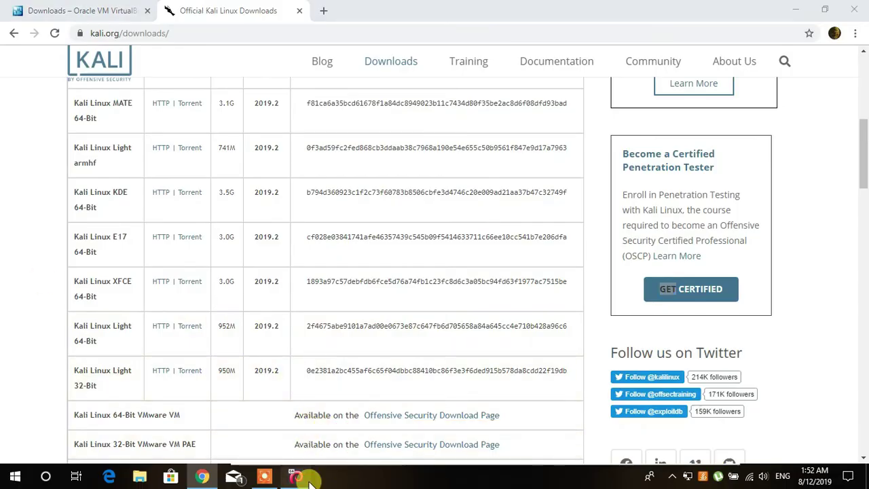
left_click(299, 477)
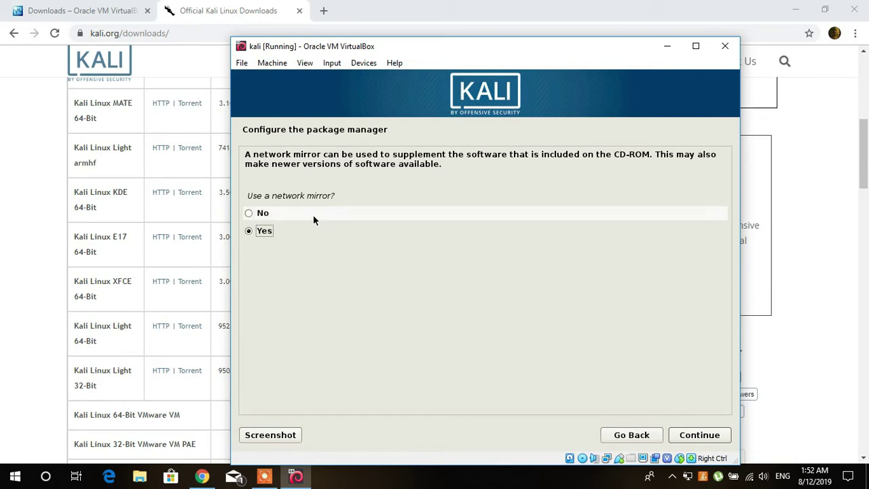
Answer No to using a network mirror for the package manager.
left_click(272, 212)
left_click(694, 436)
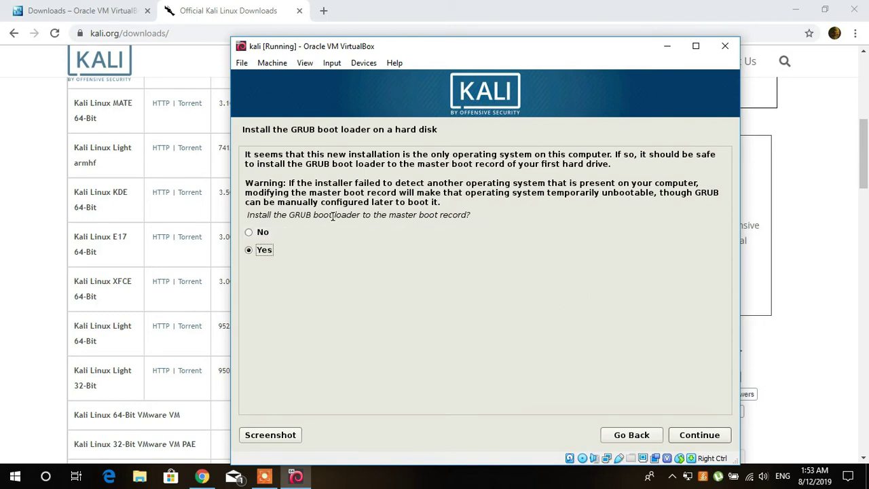
Install the GRUB boot loader to the master boot record on /dev/sda.
left_click(688, 435)
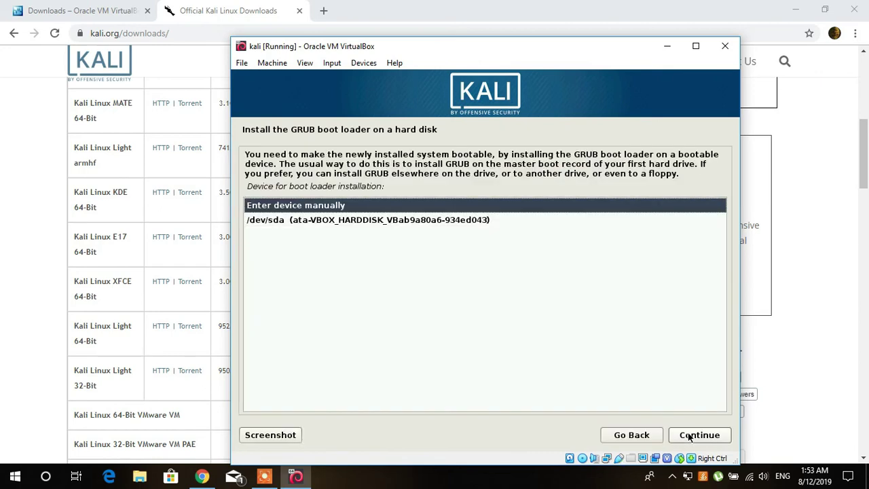
left_click(260, 223)
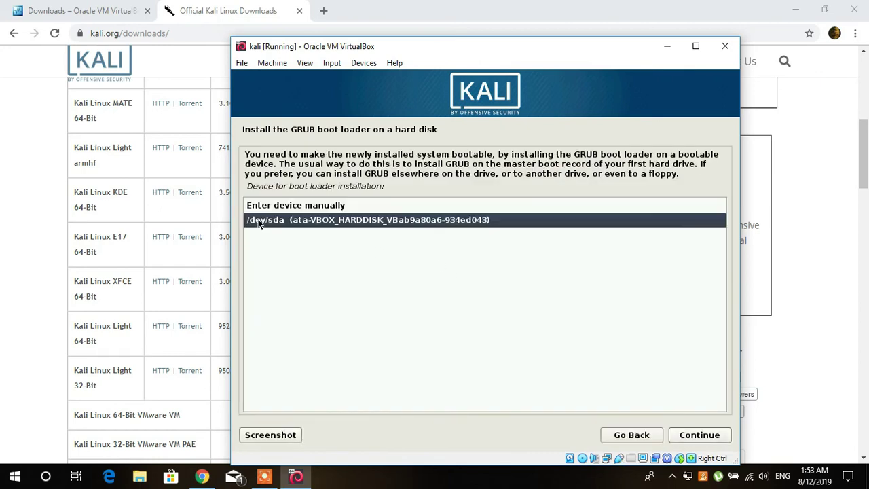
left_click(690, 437)
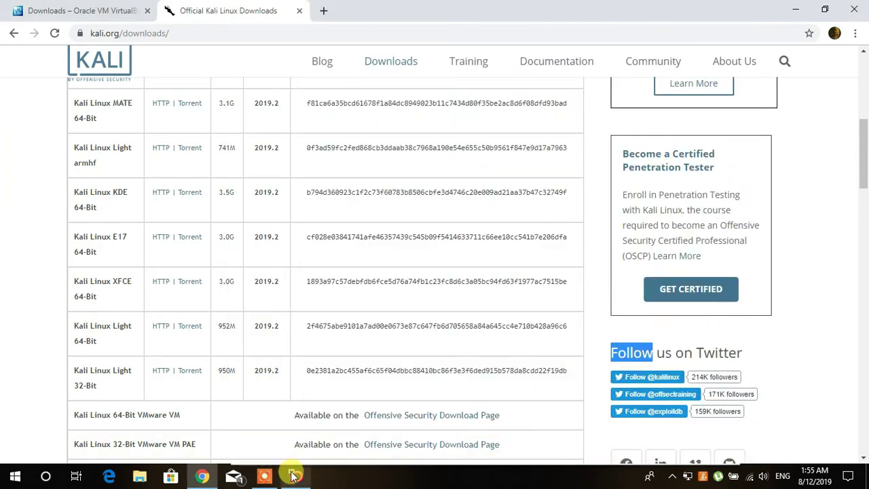
Confirm 'Installation complete' in the kali VM, then bring Chrome's Kali downloads page forward.
left_click(295, 477)
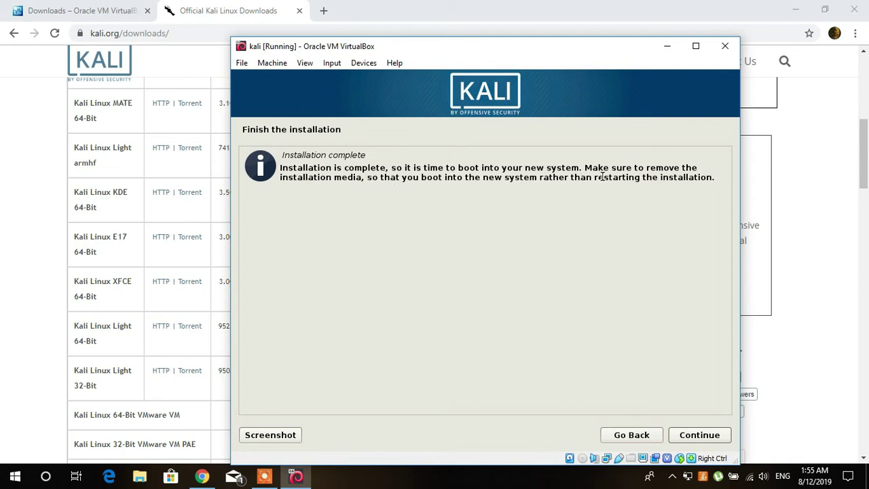
left_click(692, 435)
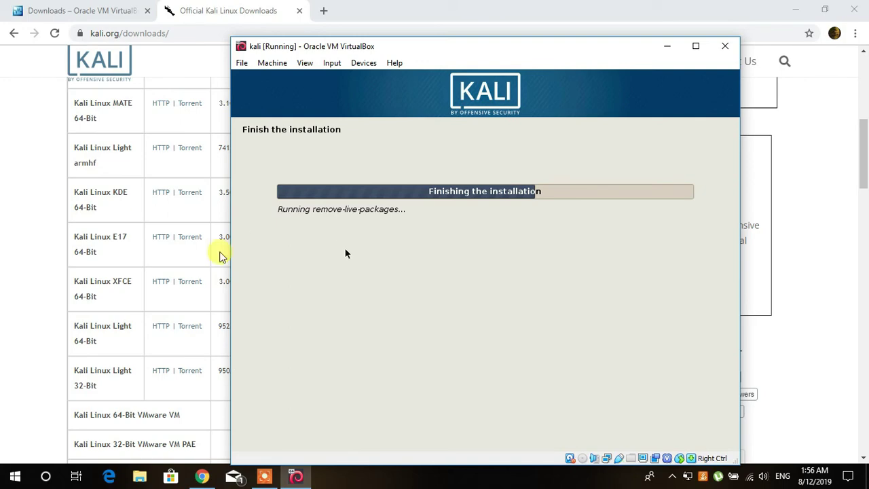
scroll(17, 254, "down", 1)
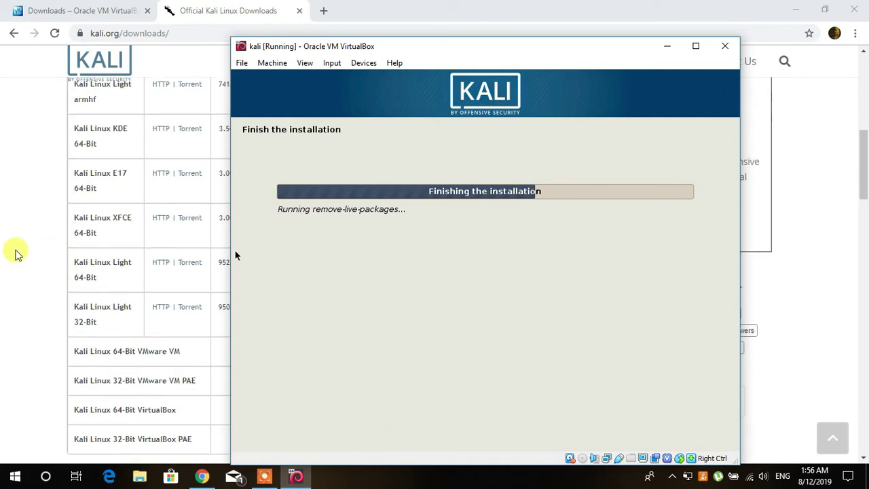
scroll(17, 254, "down", 5)
scroll(17, 254, "up", 3)
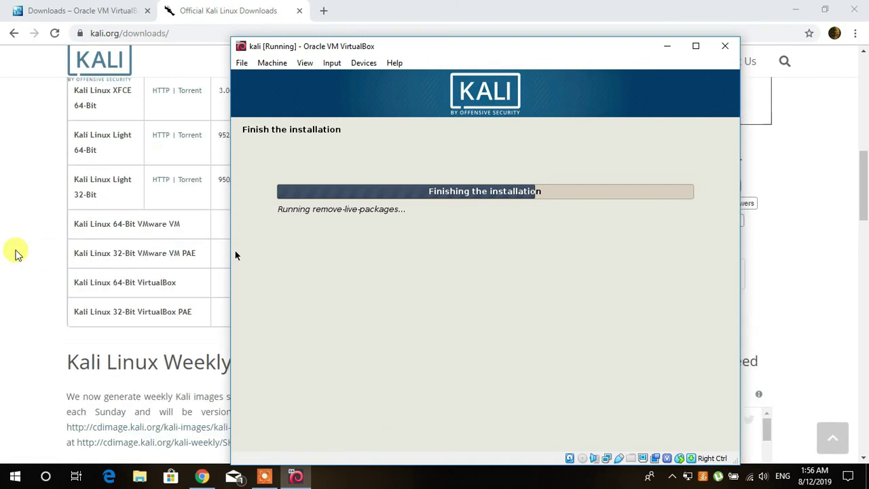
scroll(17, 253, "up", 3)
left_click(17, 254)
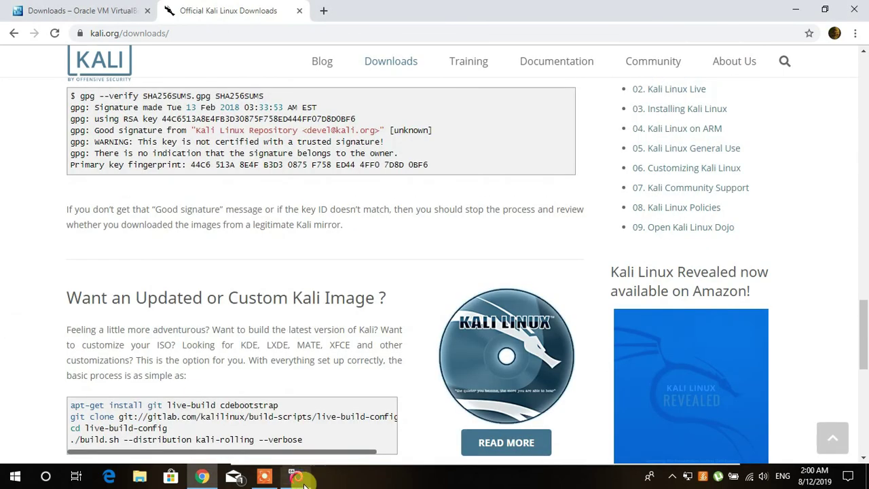
Close the mouse integration notice and sign in to Kali as root with the account password.
left_click(296, 476)
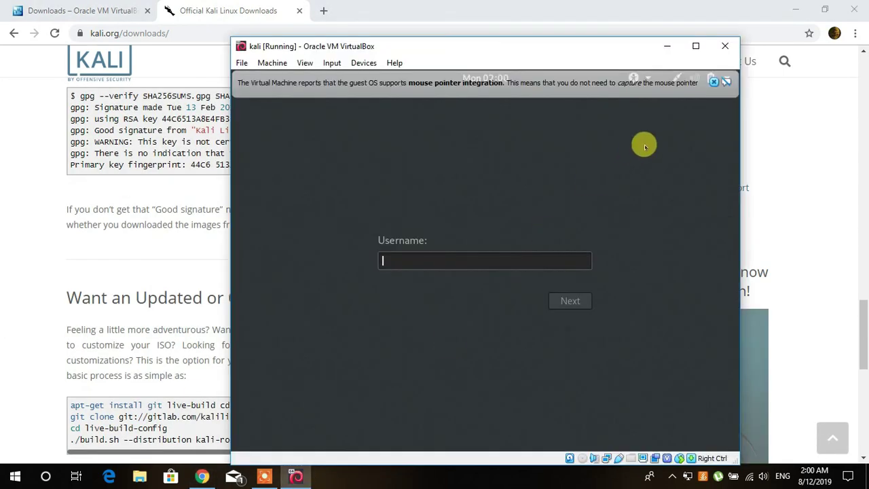
left_click(714, 82)
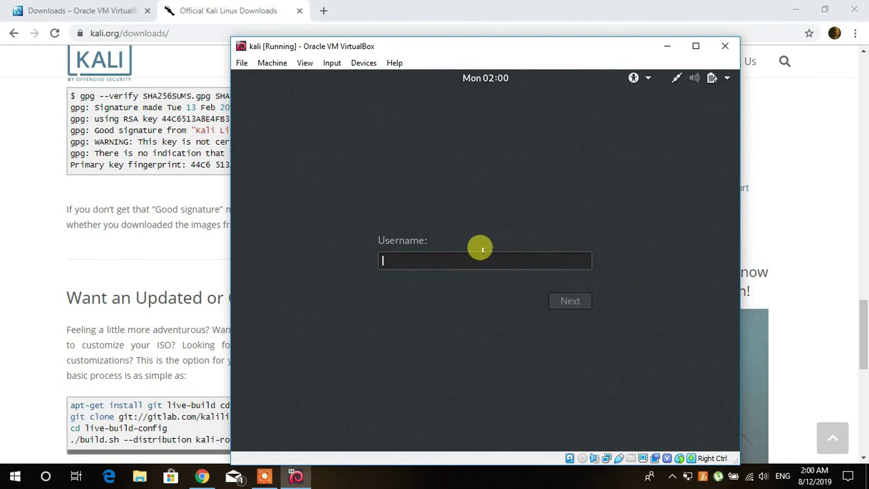
type("root")
key("Return")
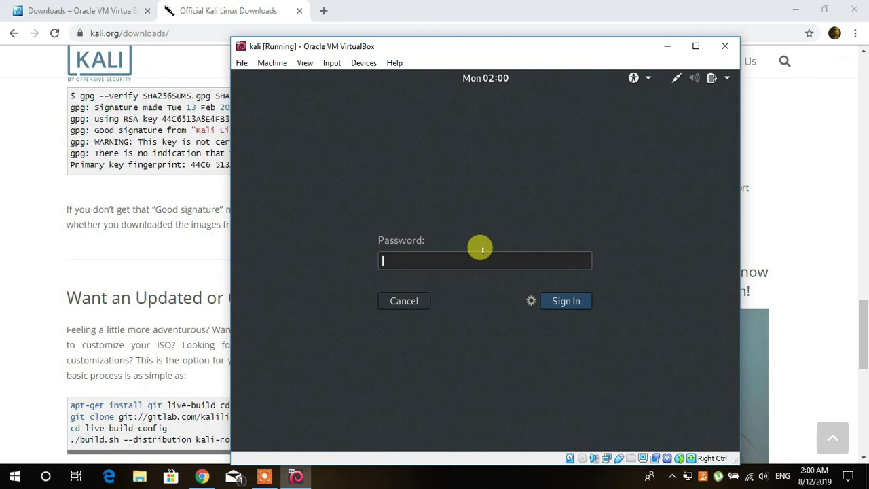
type("•••••••")
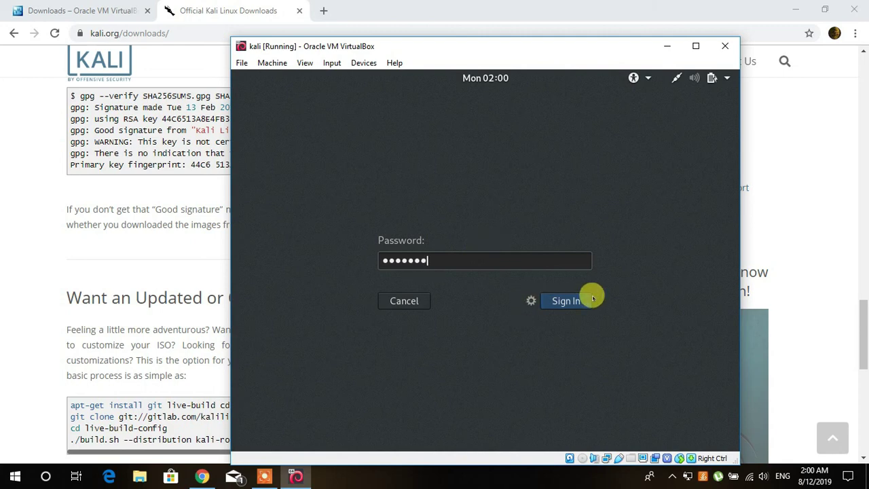
left_click(566, 301)
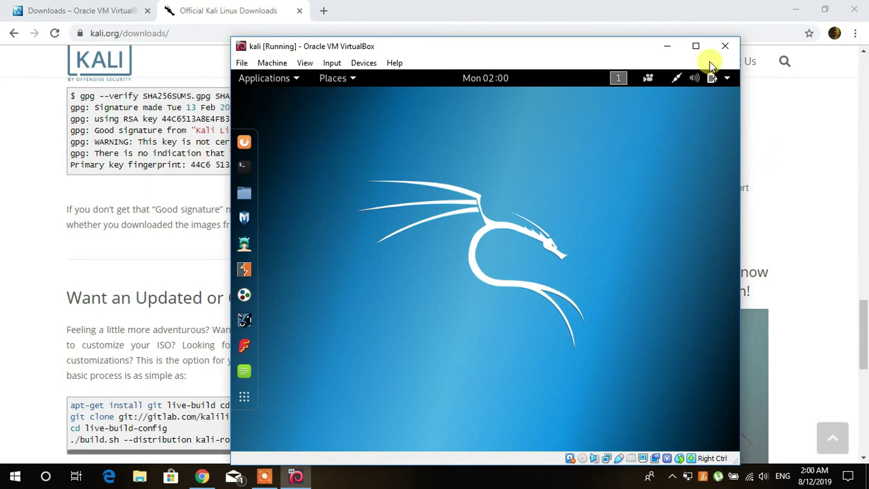
Maximize the kali VM window to show the loaded Kali desktop full screen.
left_click(695, 45)
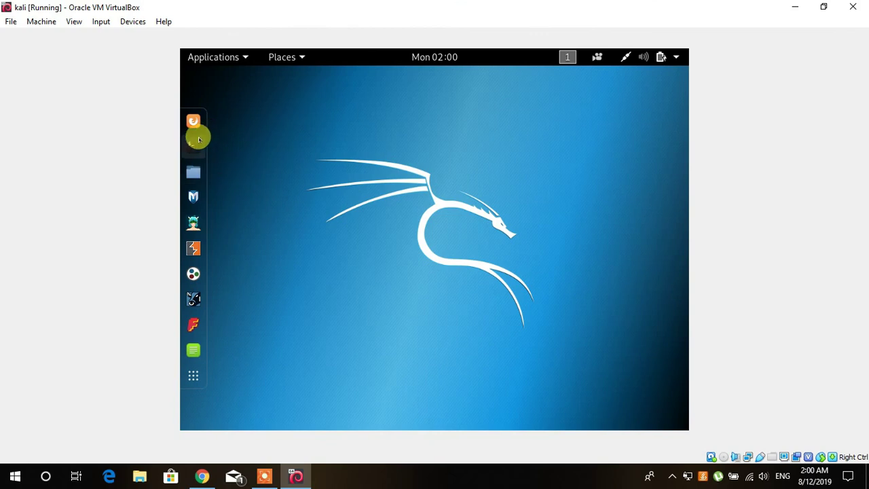
left_click(194, 146)
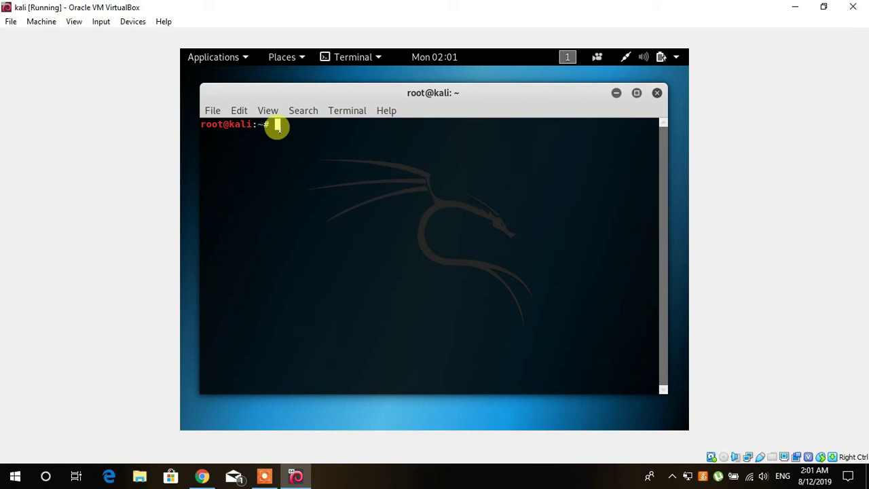
left_click(657, 93)
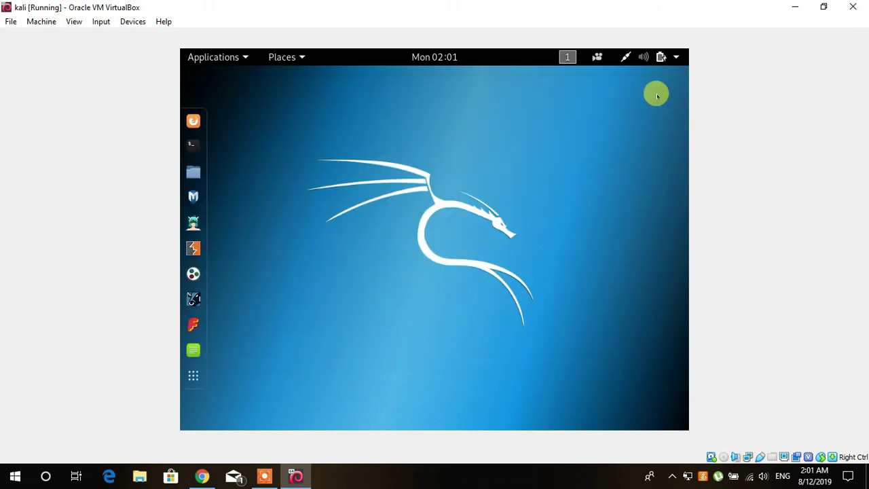